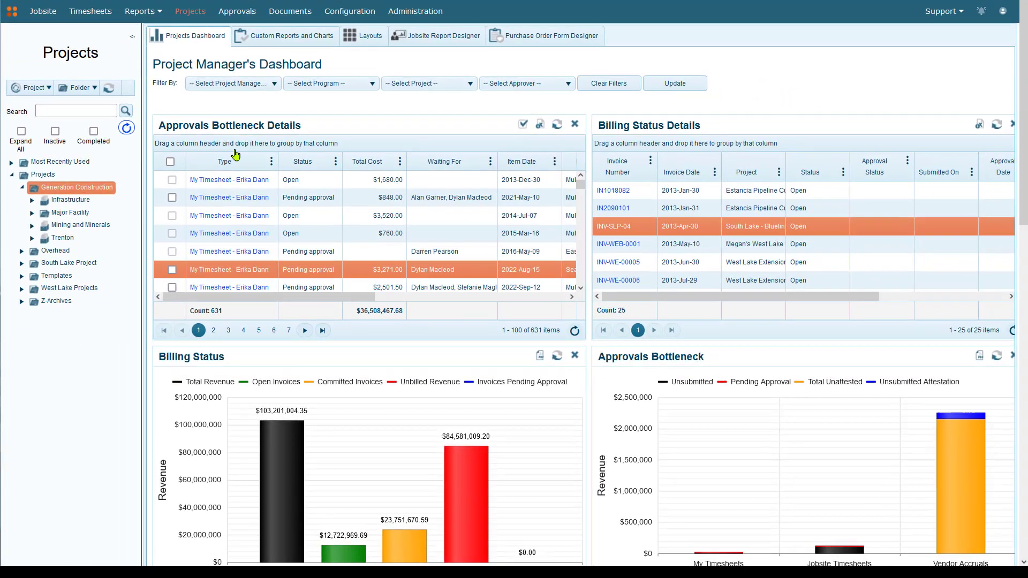
- Dock Approvals Bottleneck Details on the right, move Billing Status up, and swap Cost and Accrual with Global Procurement
{"action": "left_click_drag", "start_coordinate": [416, 173], "coordinate": [602, 165]}
{"action": "left_click_drag", "start_coordinate": [512, 124], "coordinate": [696, 128]}
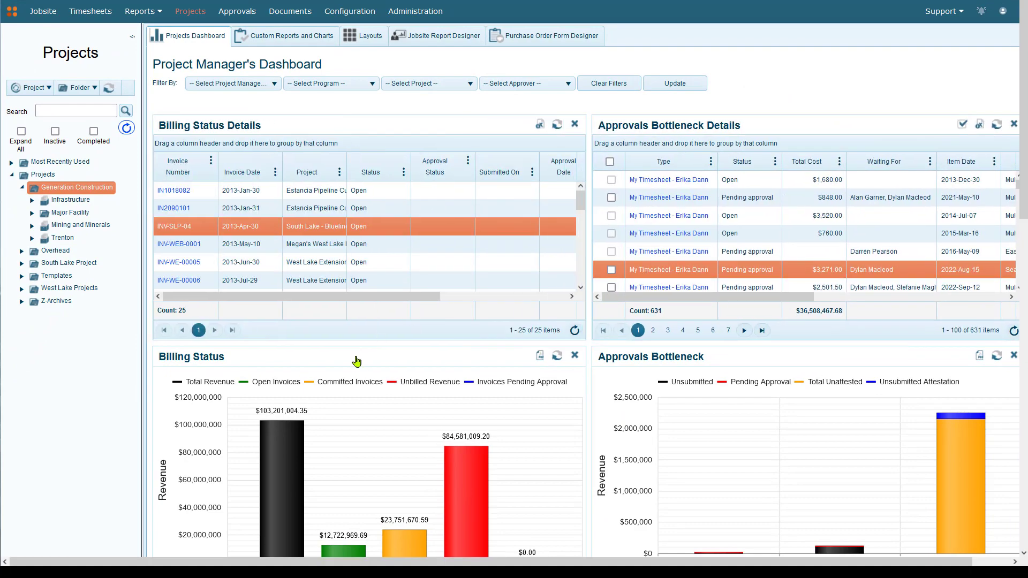
{"action": "left_click_drag", "start_coordinate": [356, 361], "coordinate": [364, 171]}
{"action": "scroll", "coordinate": [87, 429], "scroll_direction": "down", "scroll_amount": 5}
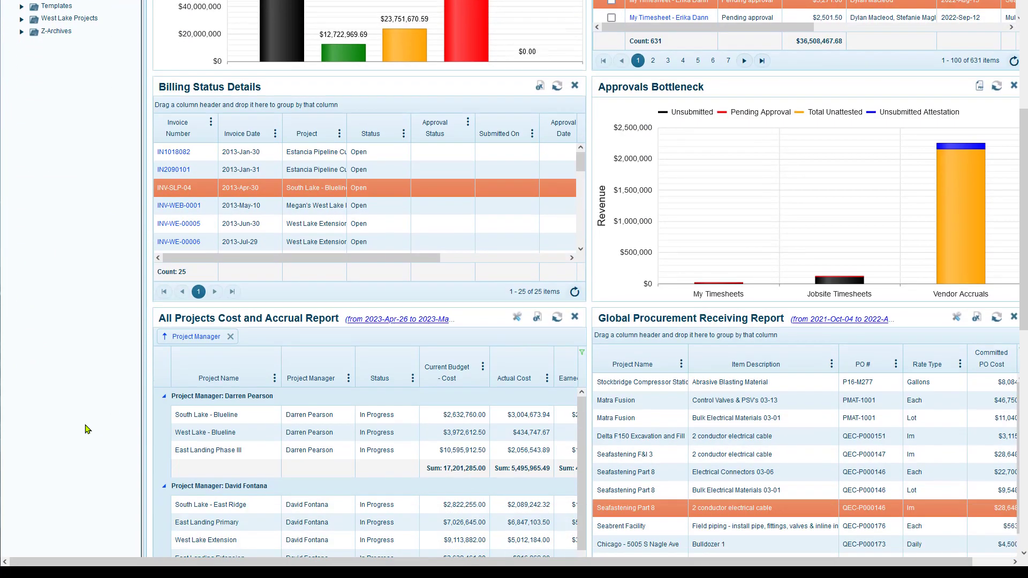
{"action": "left_click_drag", "start_coordinate": [481, 327], "coordinate": [792, 319]}
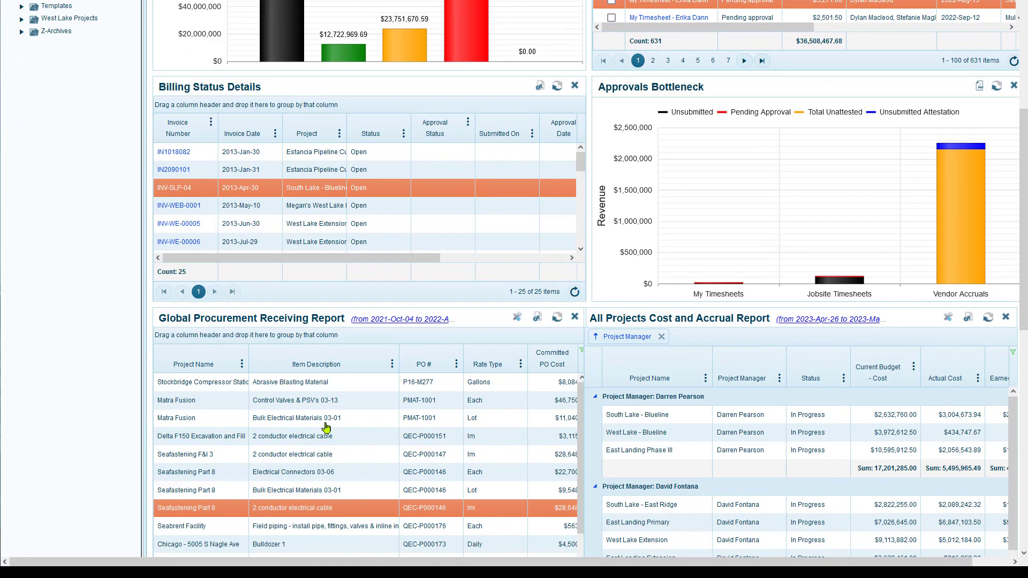
{"action": "scroll", "coordinate": [323, 429], "scroll_direction": "up", "scroll_amount": 5}
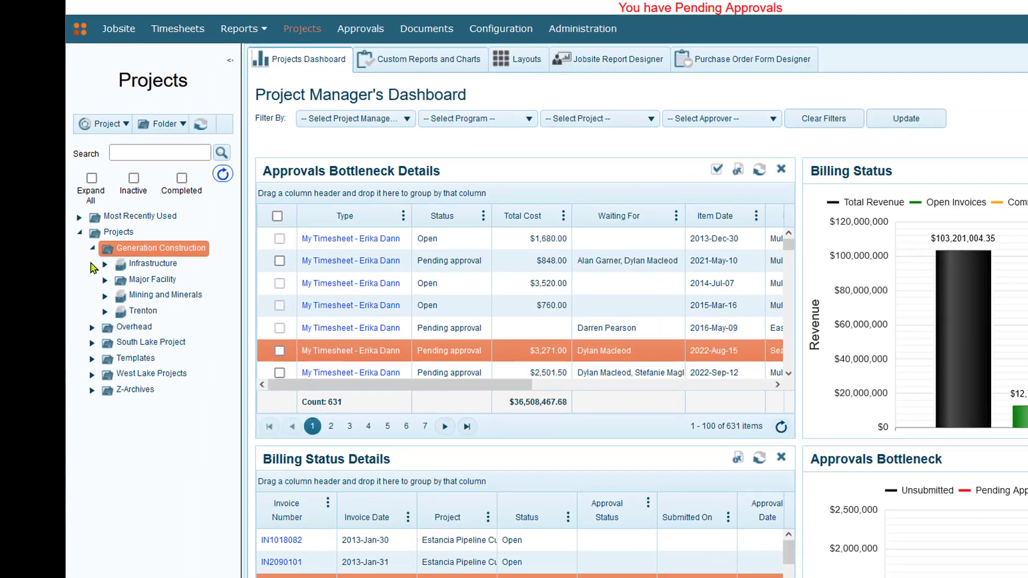
- Collapse and re-expand the Generation Construction and Infrastructure folders in the Projects tree
{"action": "left_click", "coordinate": [92, 248]}
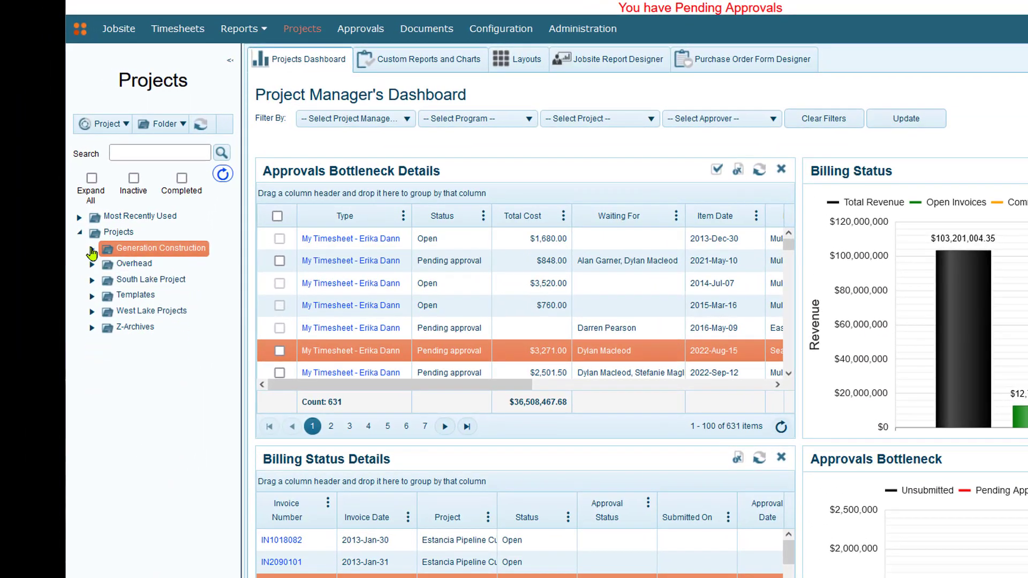
{"action": "left_click", "coordinate": [92, 248]}
{"action": "left_click", "coordinate": [105, 264]}
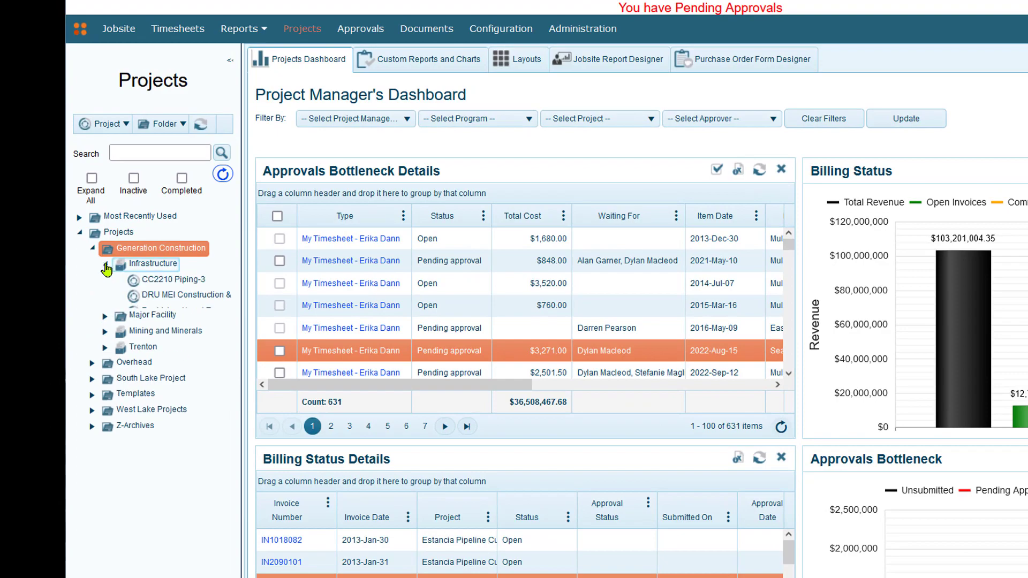
{"action": "left_click", "coordinate": [106, 265]}
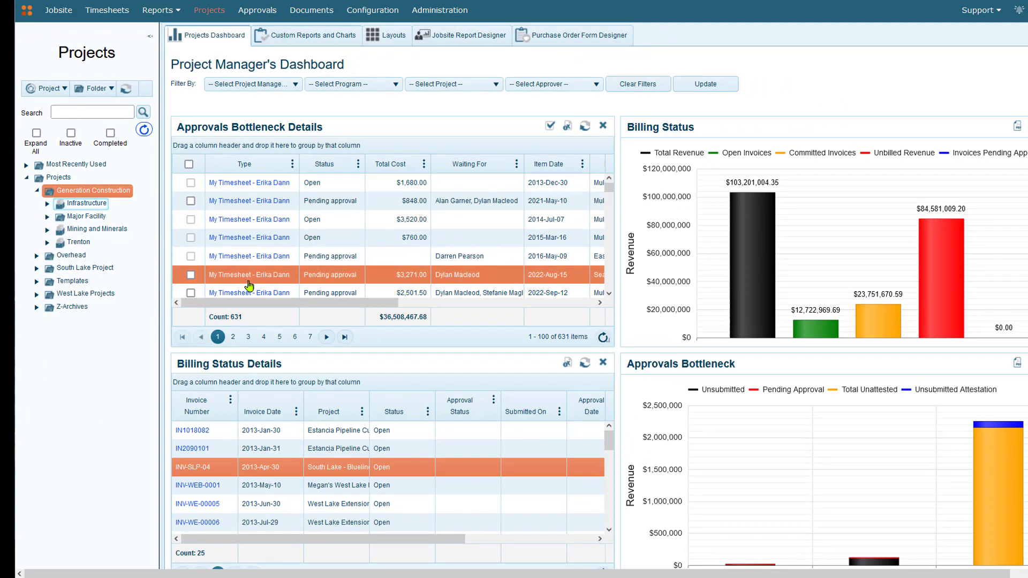
- Drag the 'Please click below to select a template' widget into the left column of the dashboard
{"action": "scroll", "coordinate": [219, 292], "scroll_direction": "down", "scroll_amount": 5}
{"action": "scroll", "coordinate": [161, 326], "scroll_direction": "down", "scroll_amount": 3}
{"action": "scroll", "coordinate": [150, 336], "scroll_direction": "down", "scroll_amount": 10}
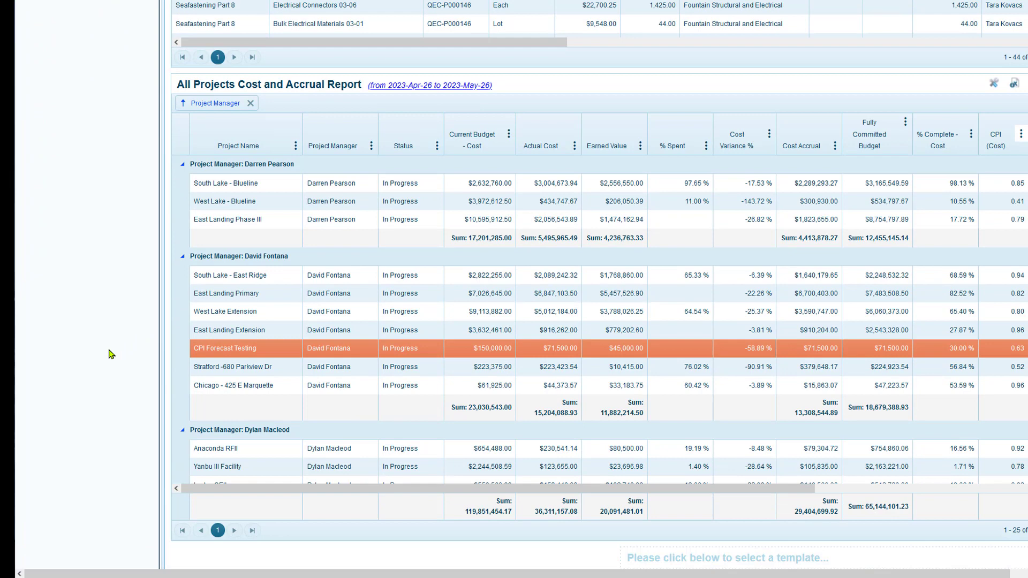
{"action": "scroll", "coordinate": [110, 354], "scroll_direction": "down", "scroll_amount": 6}
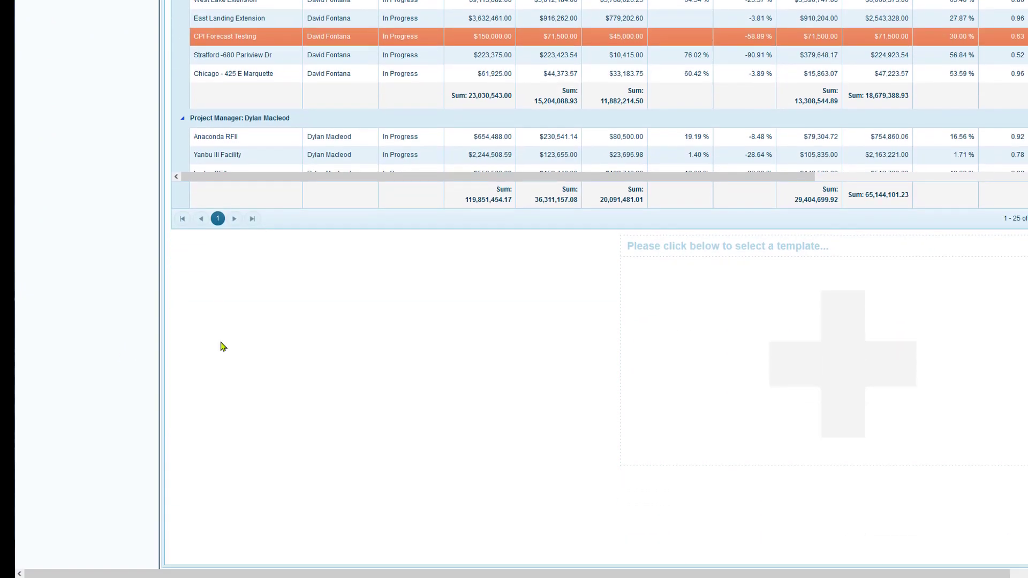
{"action": "left_click_drag", "start_coordinate": [812, 243], "coordinate": [420, 287]}
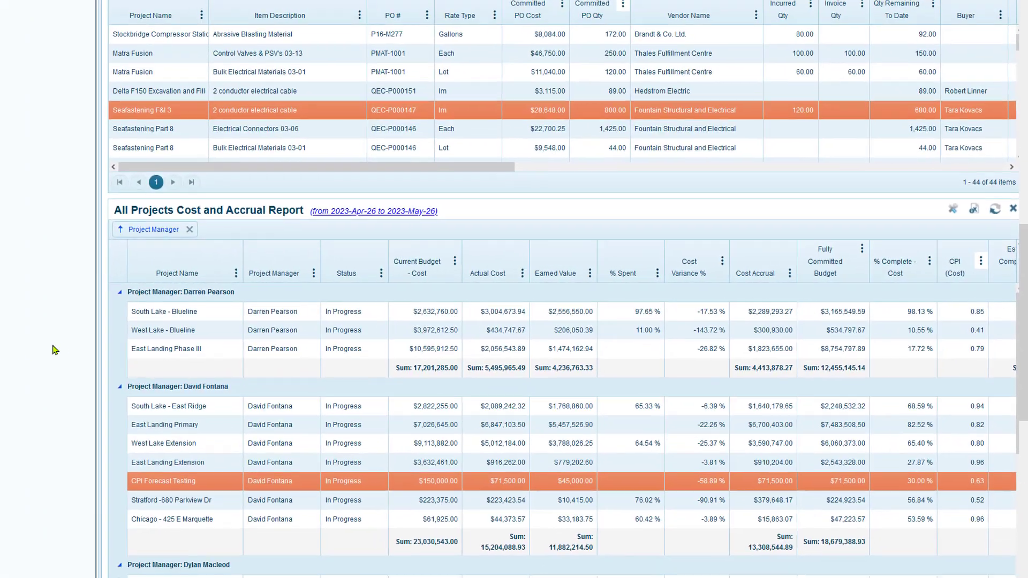
{"action": "scroll", "coordinate": [53, 350], "scroll_direction": "up", "scroll_amount": 15}
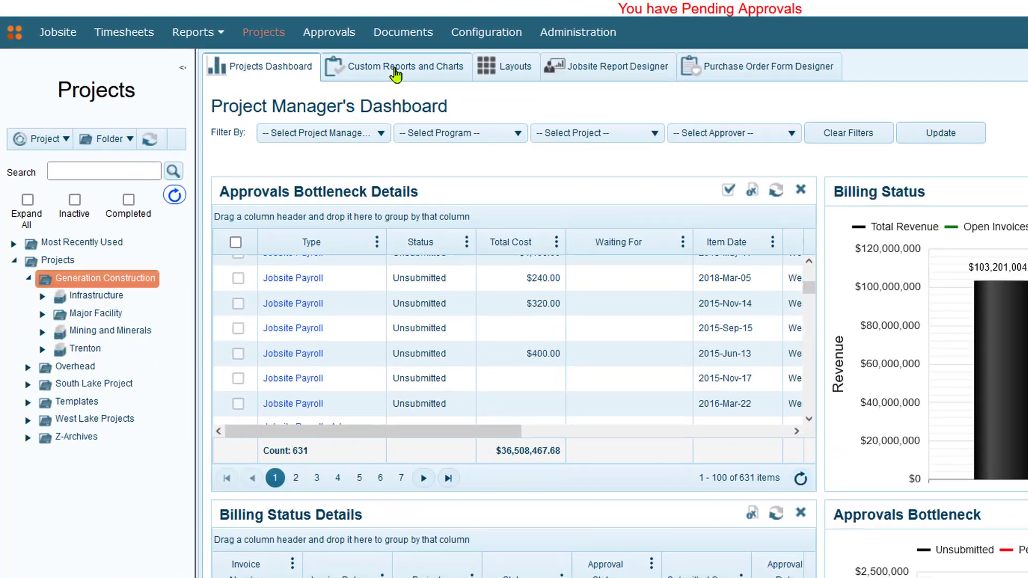
- Browse the custom charts, templated reports and data fields lists, then show Global custom dashboard reports
{"action": "left_click", "coordinate": [304, 53]}
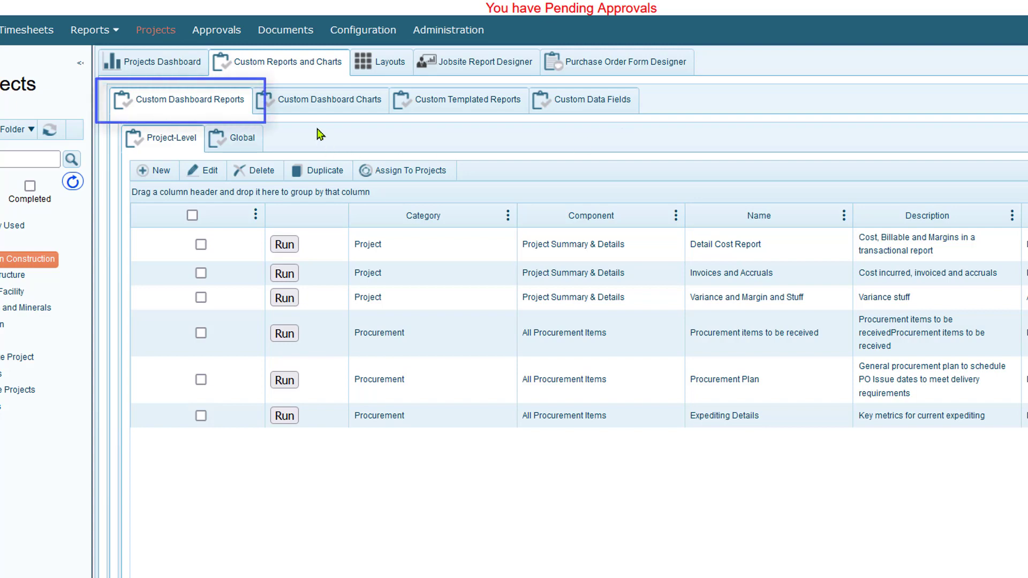
{"action": "left_click", "coordinate": [323, 109]}
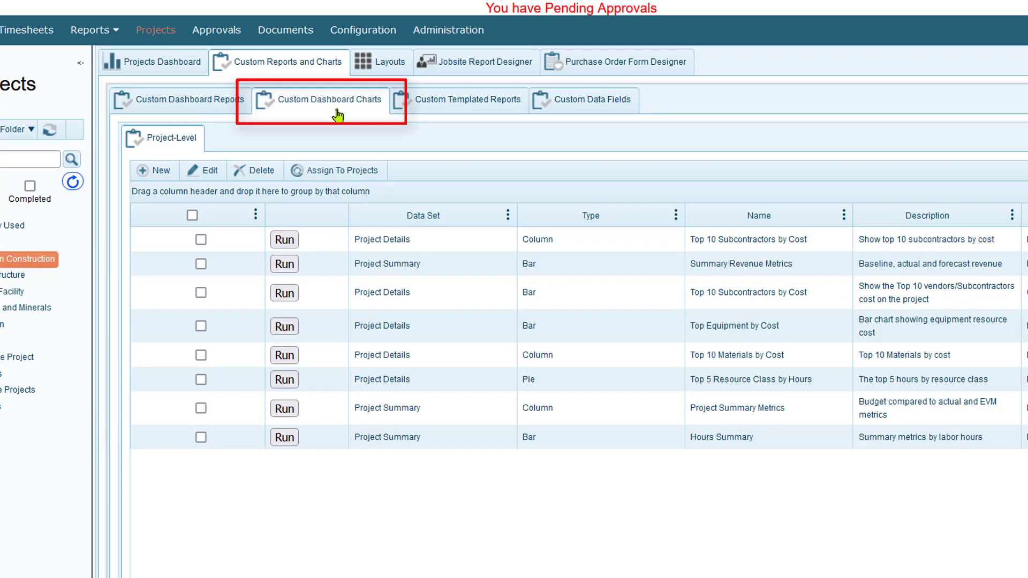
{"action": "left_click", "coordinate": [451, 111]}
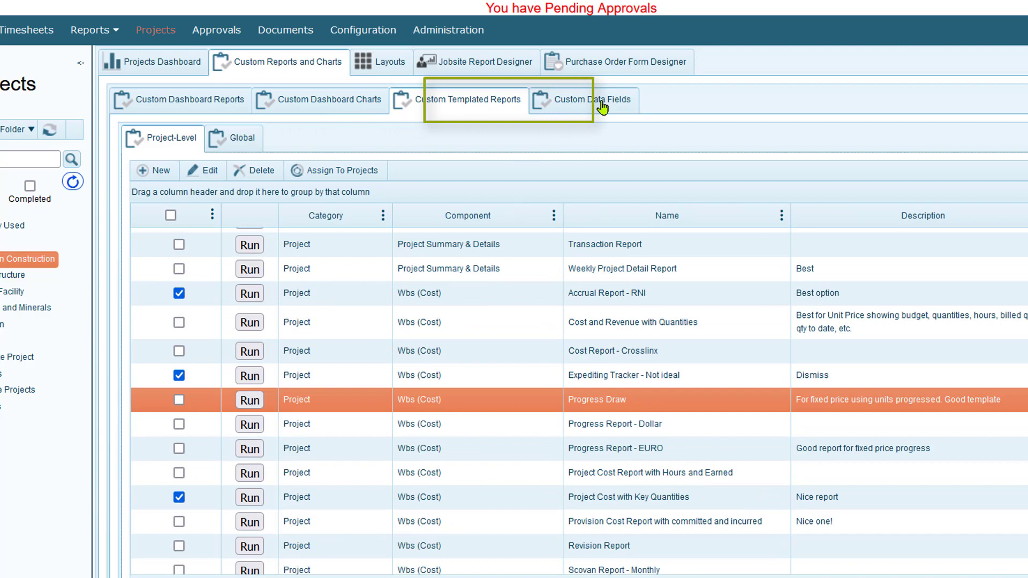
{"action": "left_click", "coordinate": [597, 107]}
{"action": "left_click", "coordinate": [610, 247]}
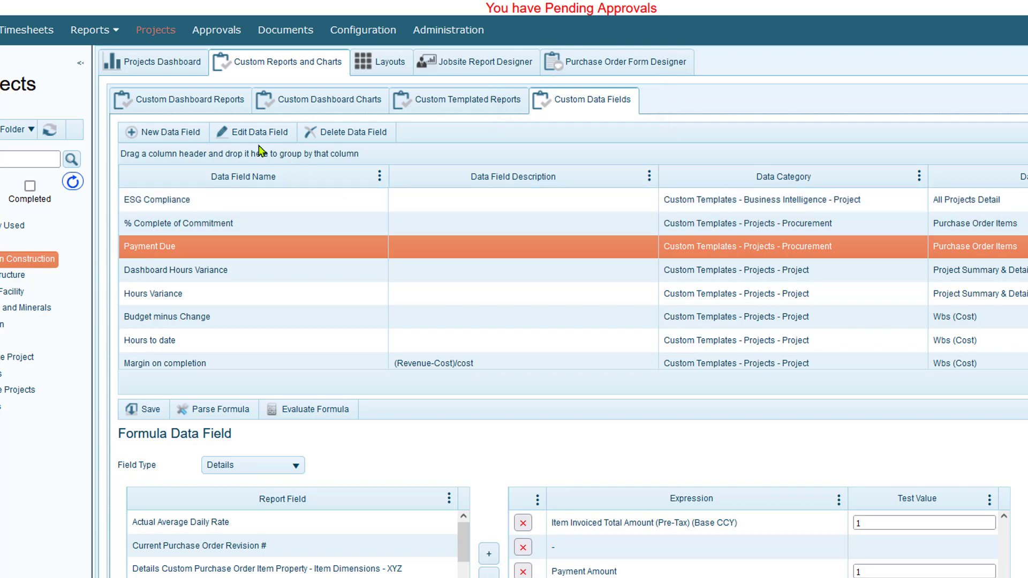
{"action": "left_click", "coordinate": [153, 102]}
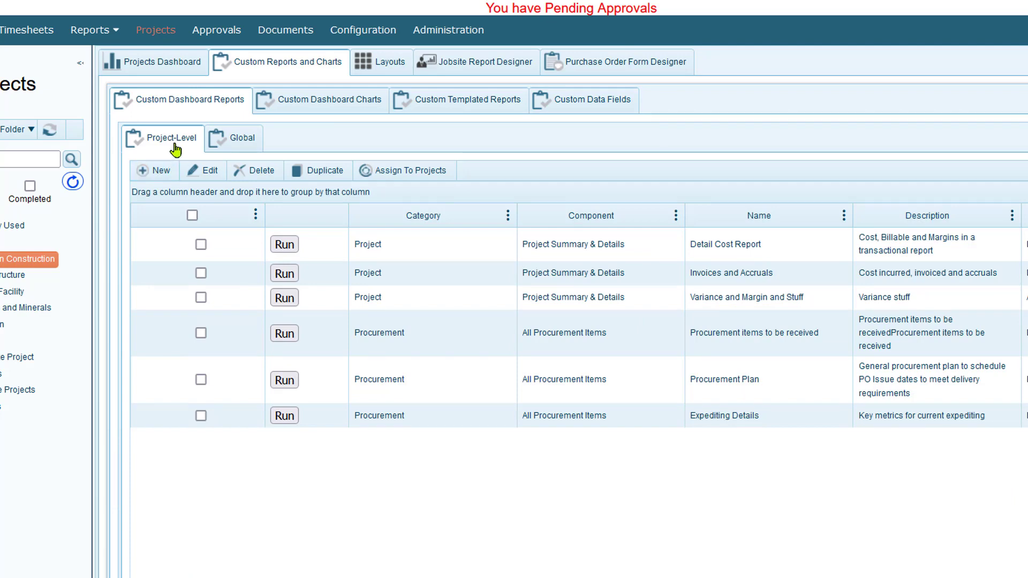
{"action": "left_click", "coordinate": [242, 142]}
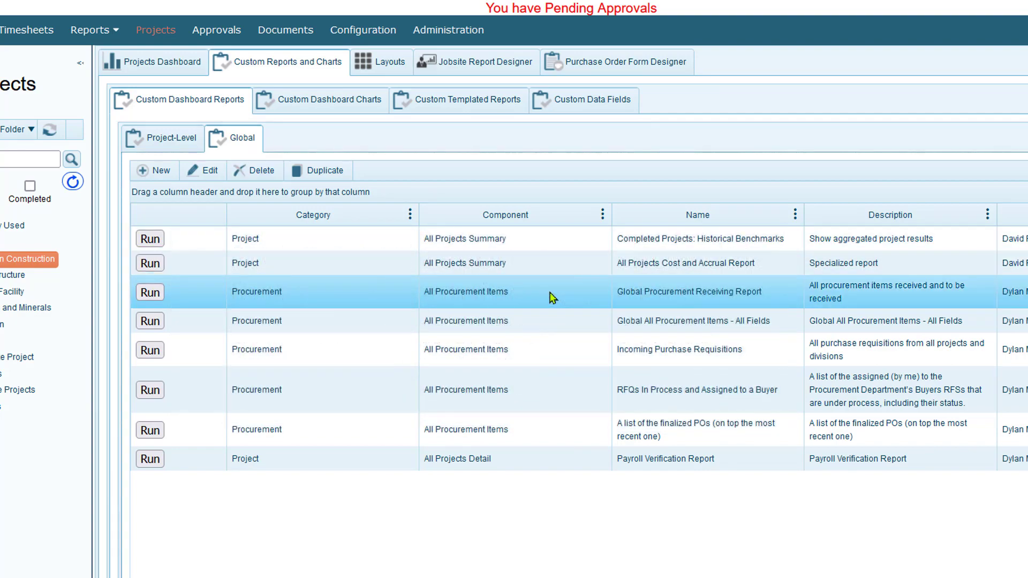
- Create a new dashboard report with Category Project and Component All Projects Summary
{"action": "left_click", "coordinate": [155, 170]}
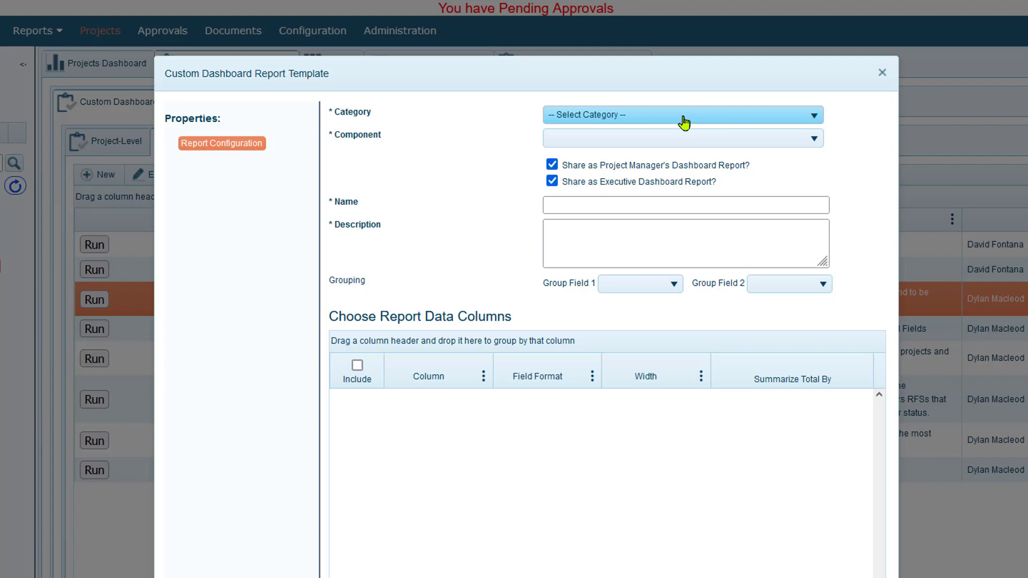
{"action": "left_click", "coordinate": [684, 123]}
{"action": "left_click", "coordinate": [606, 191]}
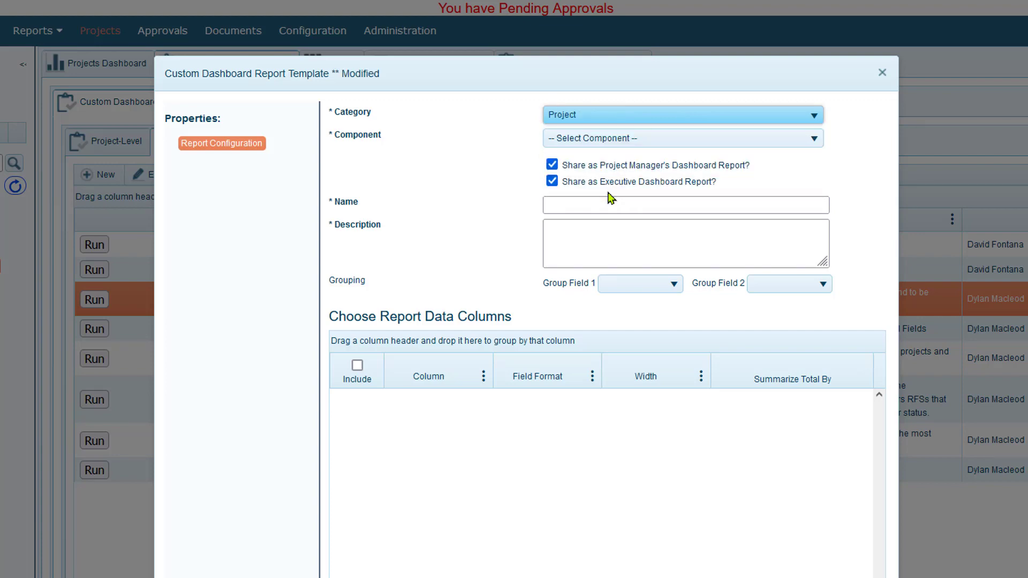
{"action": "left_click", "coordinate": [621, 140]}
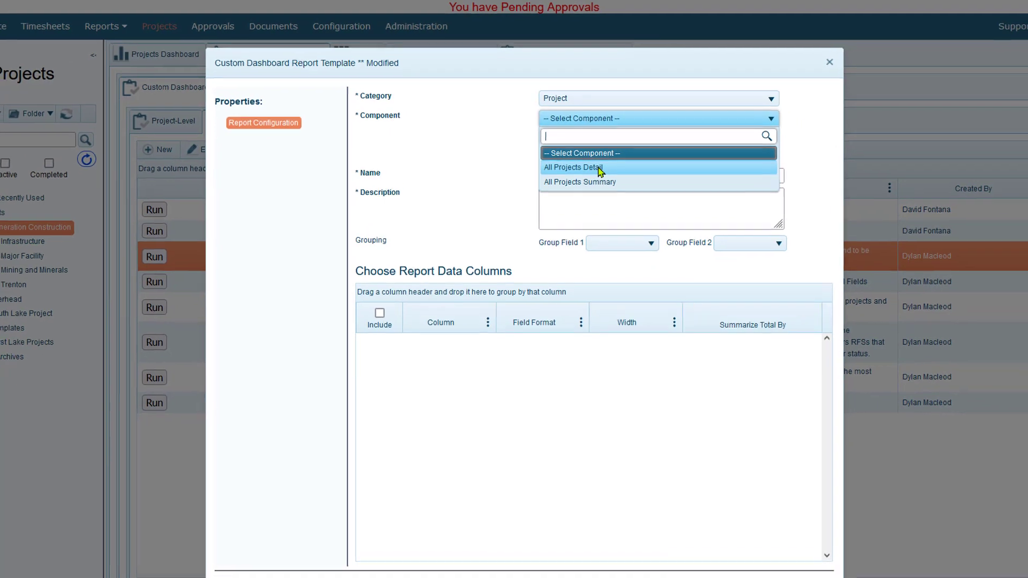
{"action": "left_click", "coordinate": [597, 182]}
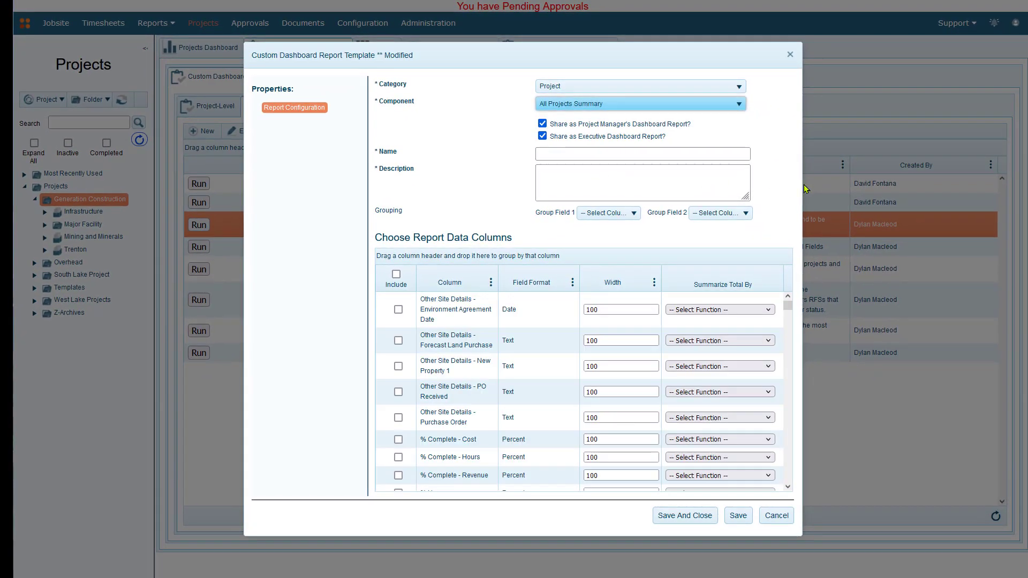
- Widen the dialog and enter the name 'All Projects Key Performance Metrics' with a project-health description
{"action": "left_click_drag", "start_coordinate": [809, 183], "coordinate": [1012, 202]}
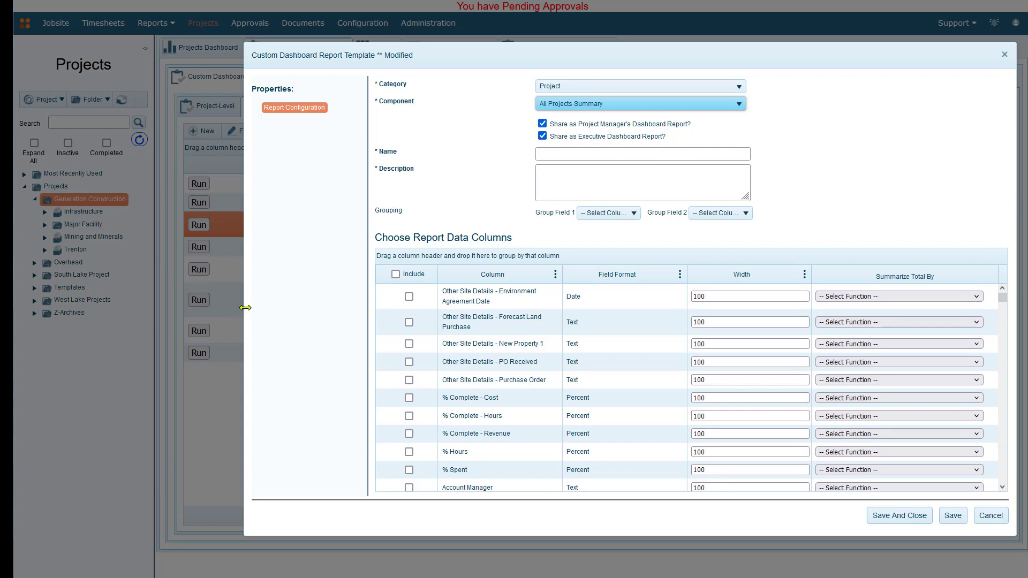
{"action": "left_click_drag", "start_coordinate": [245, 307], "coordinate": [155, 319]}
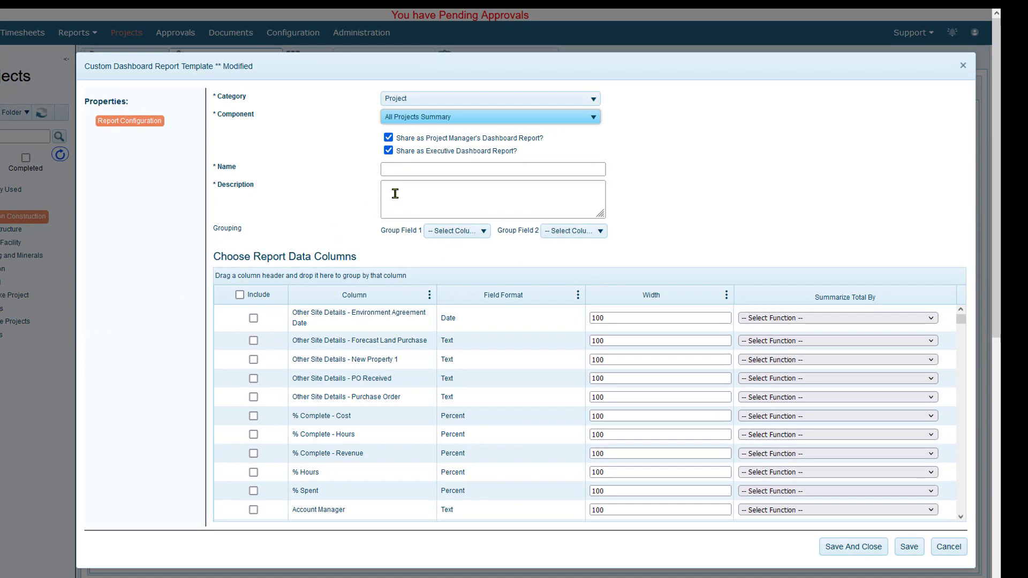
{"action": "left_click", "coordinate": [422, 168]}
{"action": "type", "text": "All Projects Key Performance Metrics"}
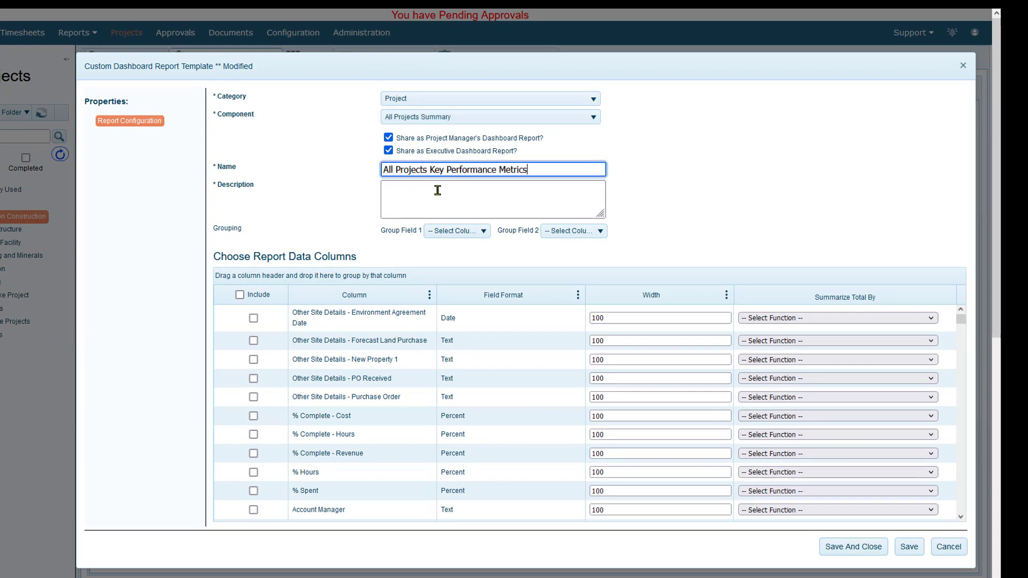
{"action": "left_click", "coordinate": [484, 197]}
{"action": "type", "text": "A report showing a selection of budget, actuals, EVM, and other productivity metrics to indicate the health of projects currently in flight"}
{"action": "type", "text": "."}
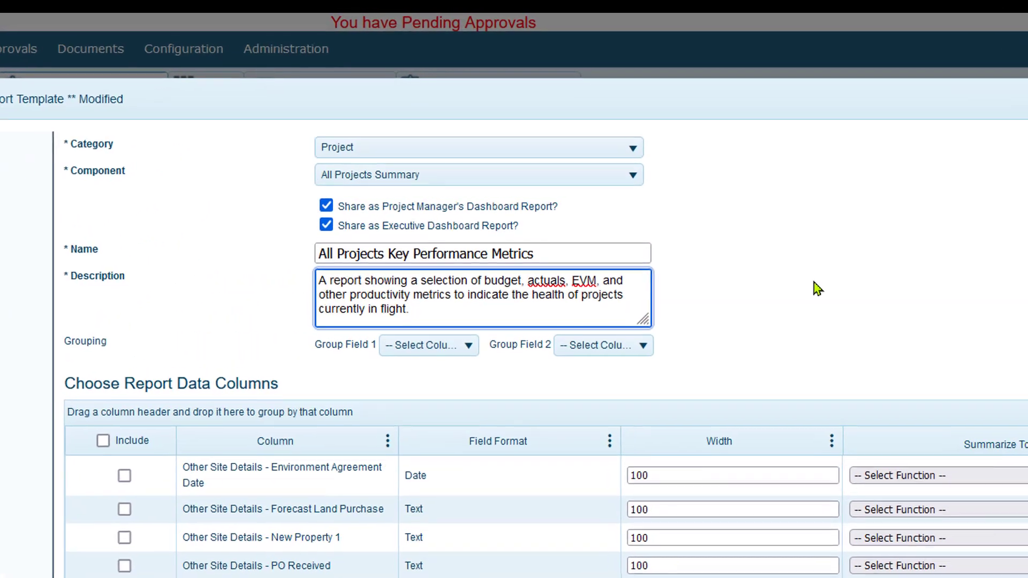
{"action": "left_click", "coordinate": [793, 267]}
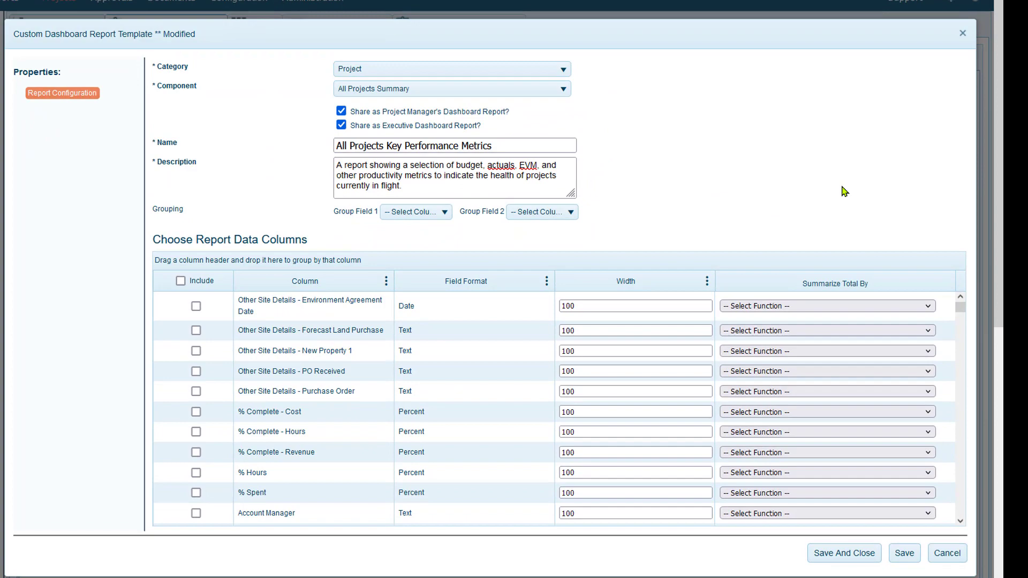
- Scroll the Choose Report Data Columns grid down to the Program and Project rows
{"action": "left_click_drag", "start_coordinate": [956, 302], "coordinate": [951, 441]}
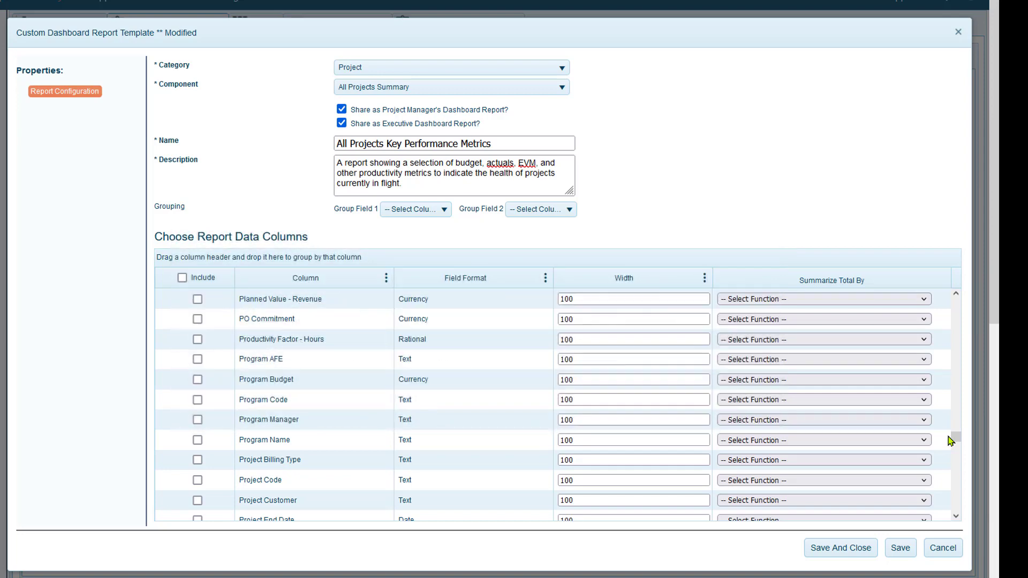
- Filter columns by 'project', include Project Manager and Project Name, with width 150
{"action": "left_click", "coordinate": [386, 278]}
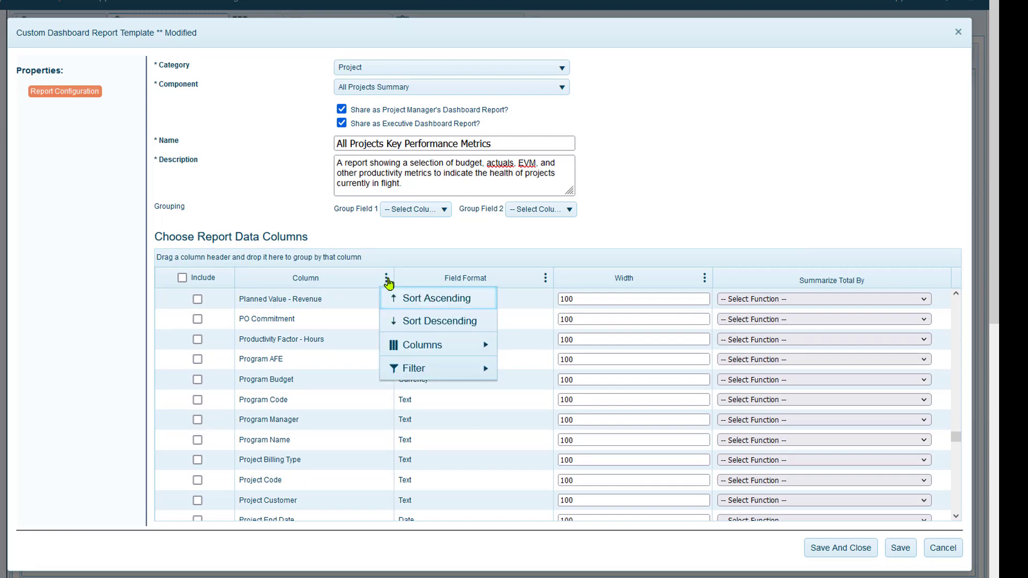
{"action": "mouse_move", "coordinate": [457, 372]}
{"action": "left_click", "coordinate": [536, 416]}
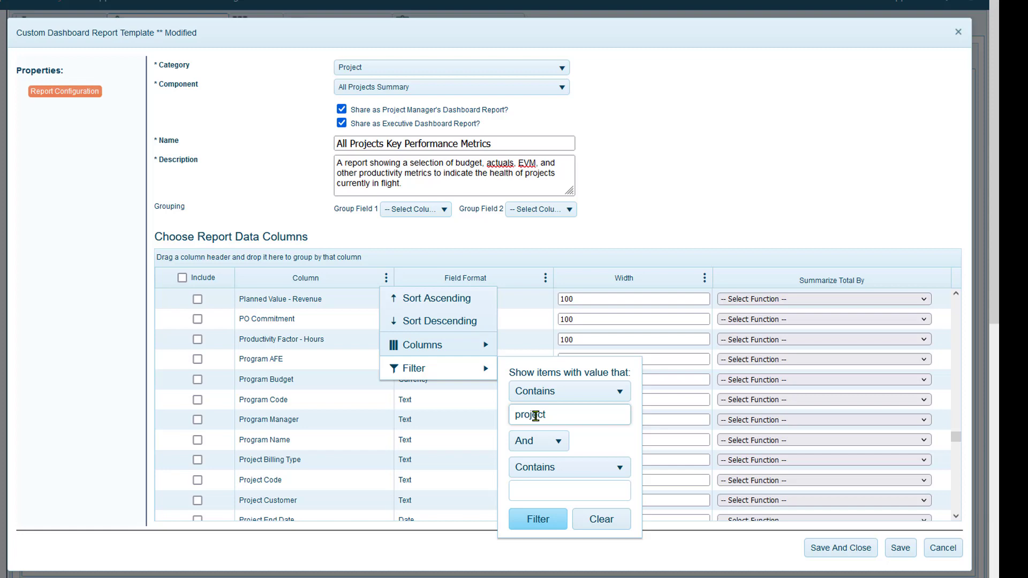
{"action": "key", "text": "Return"}
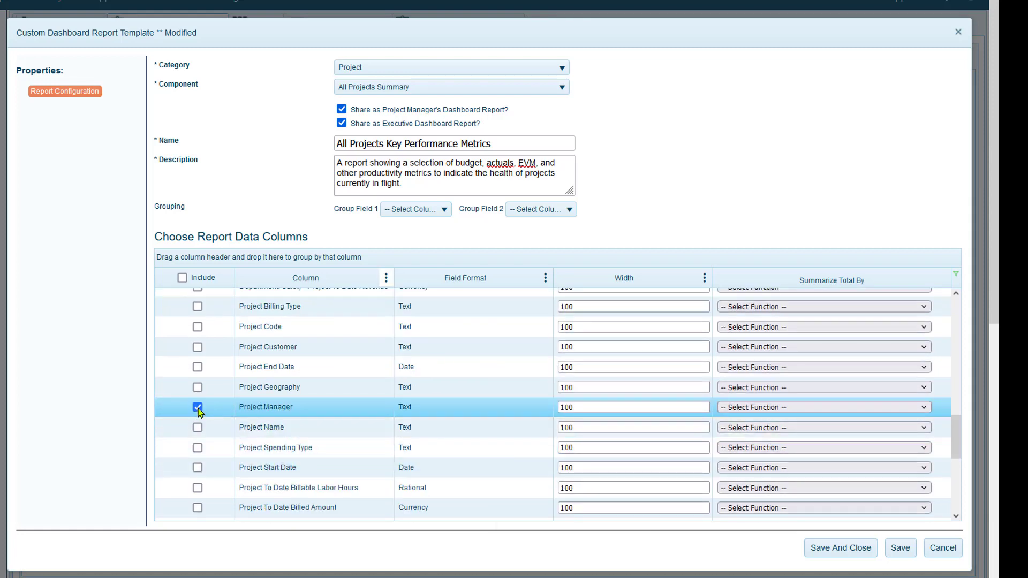
{"action": "left_click", "coordinate": [198, 427]}
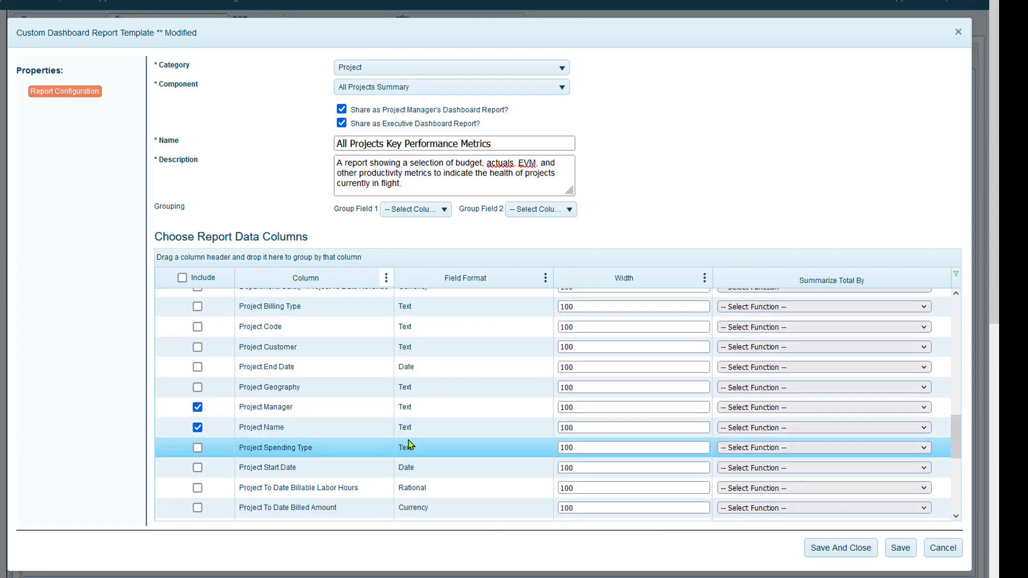
{"action": "left_click", "coordinate": [588, 411]}
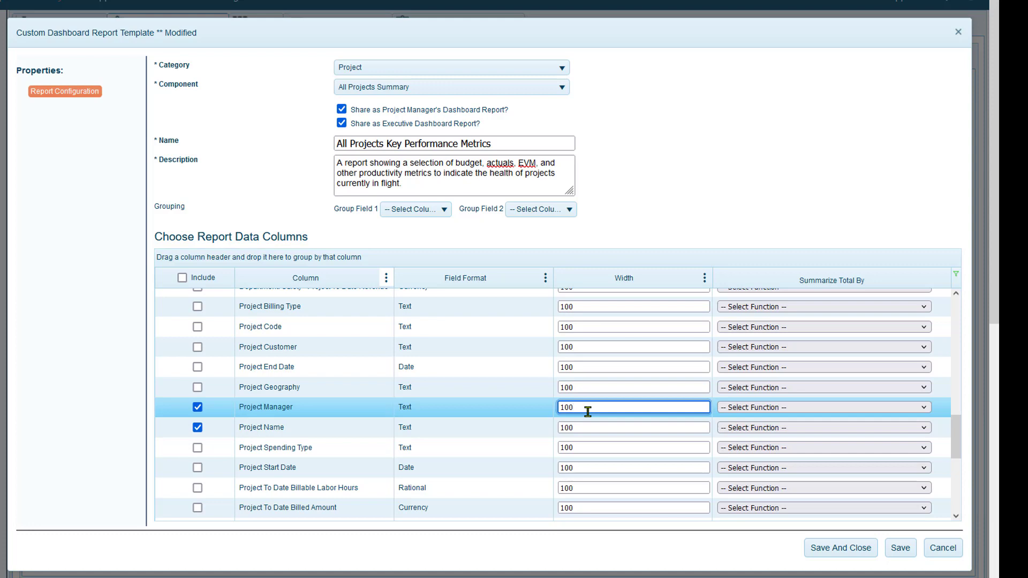
{"action": "key", "text": "Tab"}
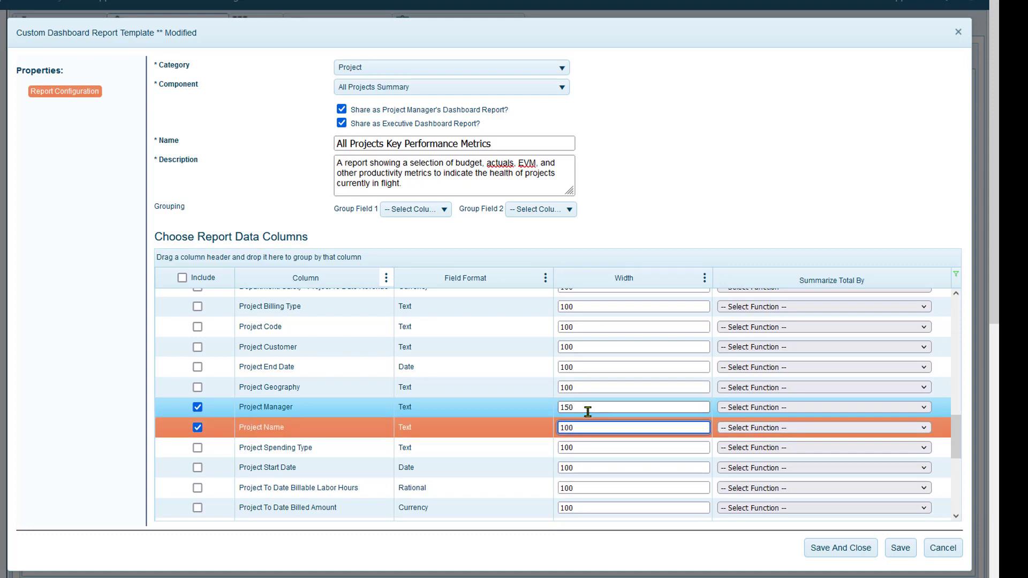
- Filter by 'budget', include Baseline and Current Budget - Cost, summarized by Sum at width 120
{"action": "left_click", "coordinate": [386, 279]}
{"action": "mouse_move", "coordinate": [437, 373]}
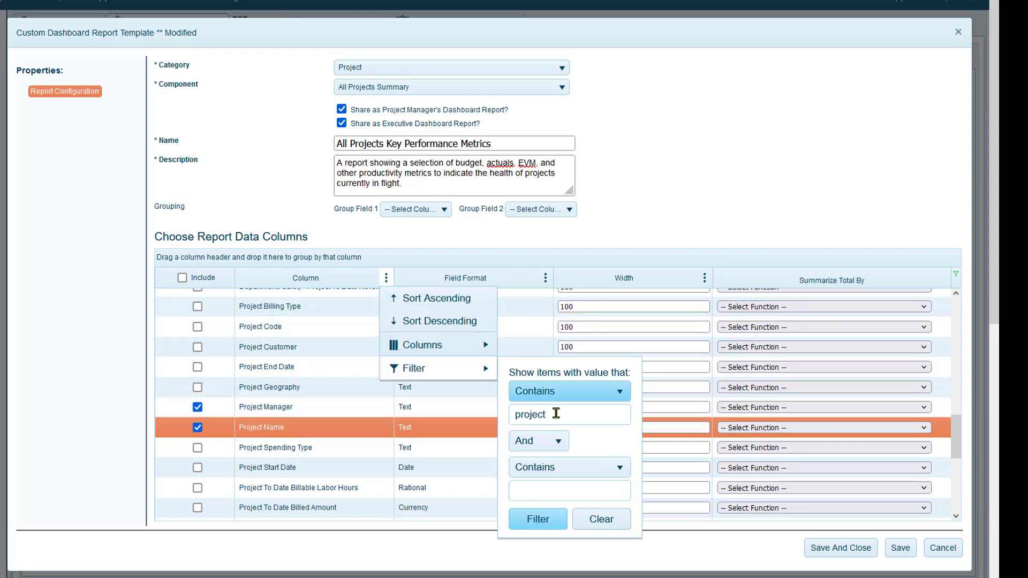
{"action": "left_click_drag", "start_coordinate": [551, 415], "coordinate": [503, 417]}
{"action": "type", "text": "bu"}
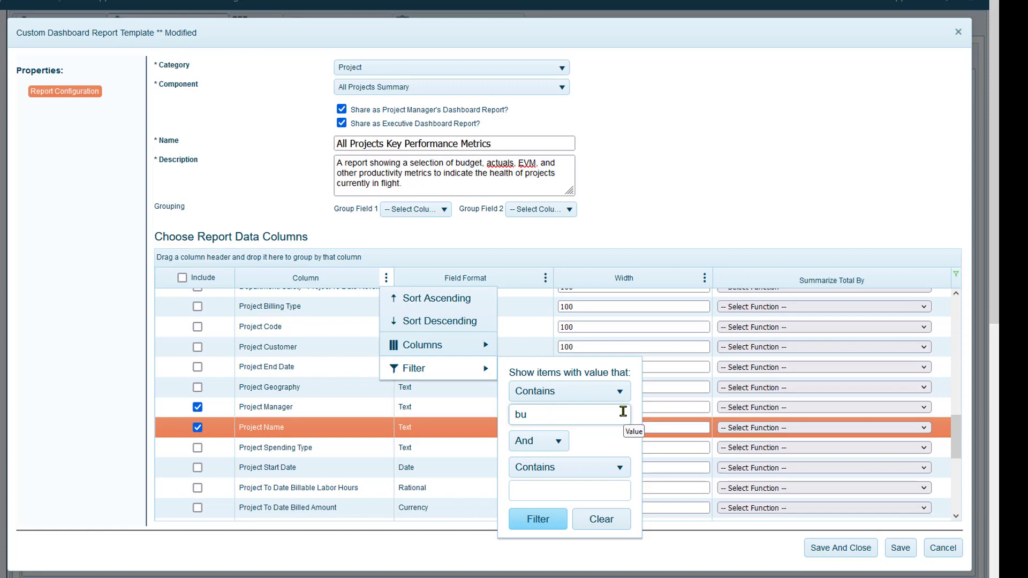
{"action": "type", "text": "dget"}
{"action": "key", "text": "Return"}
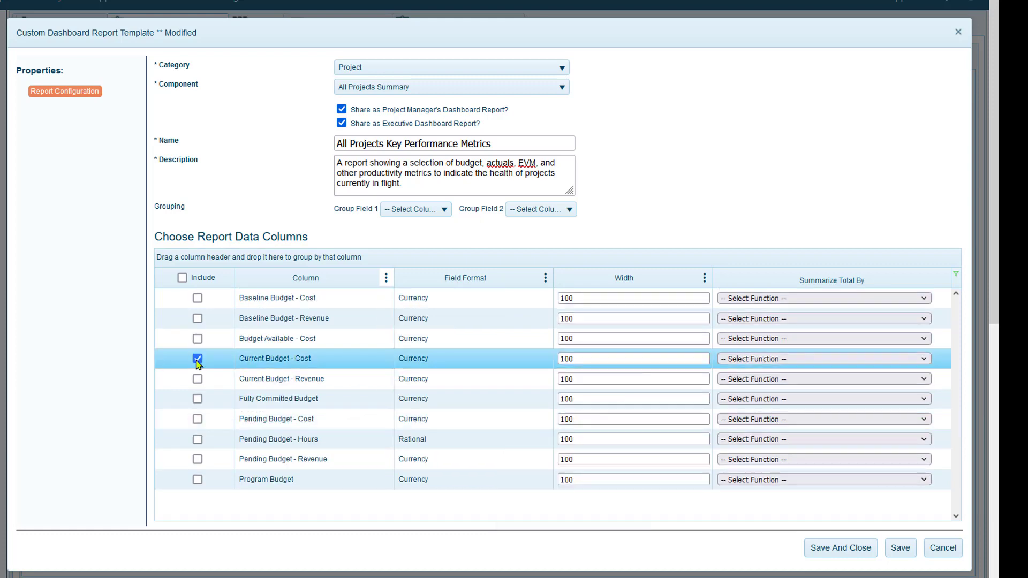
{"action": "left_click", "coordinate": [198, 358]}
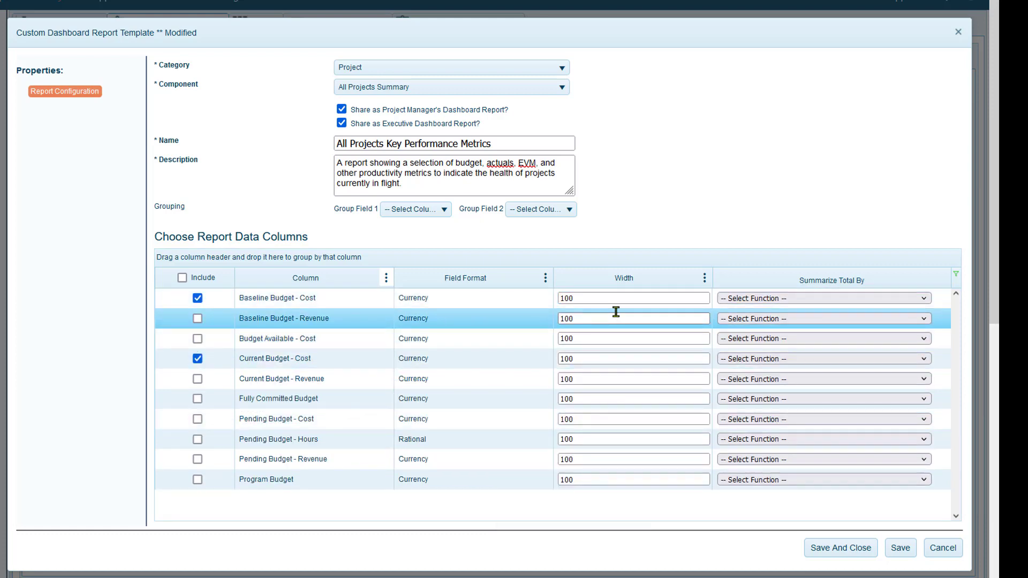
{"action": "left_click", "coordinate": [753, 298]}
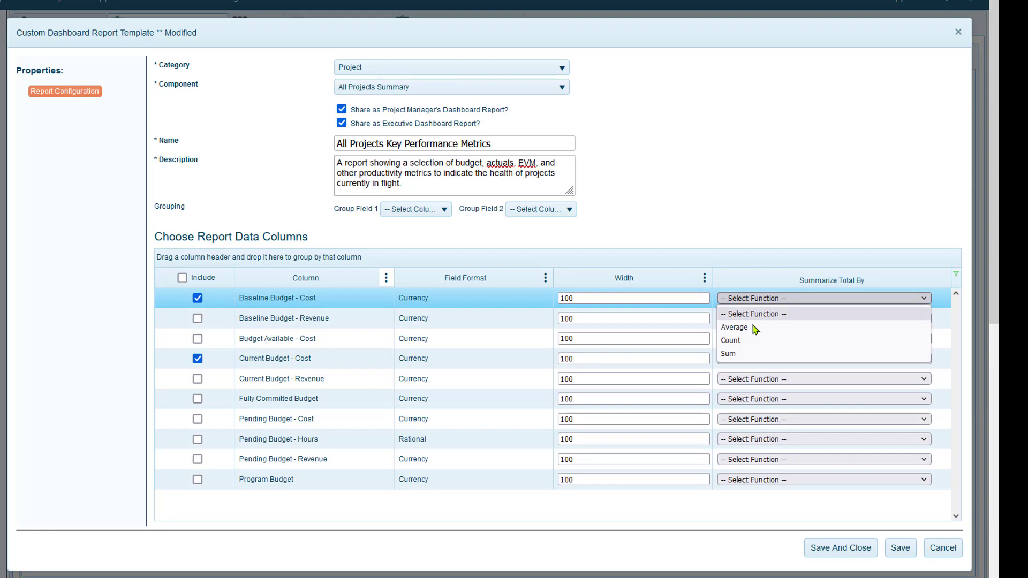
{"action": "left_click", "coordinate": [751, 354]}
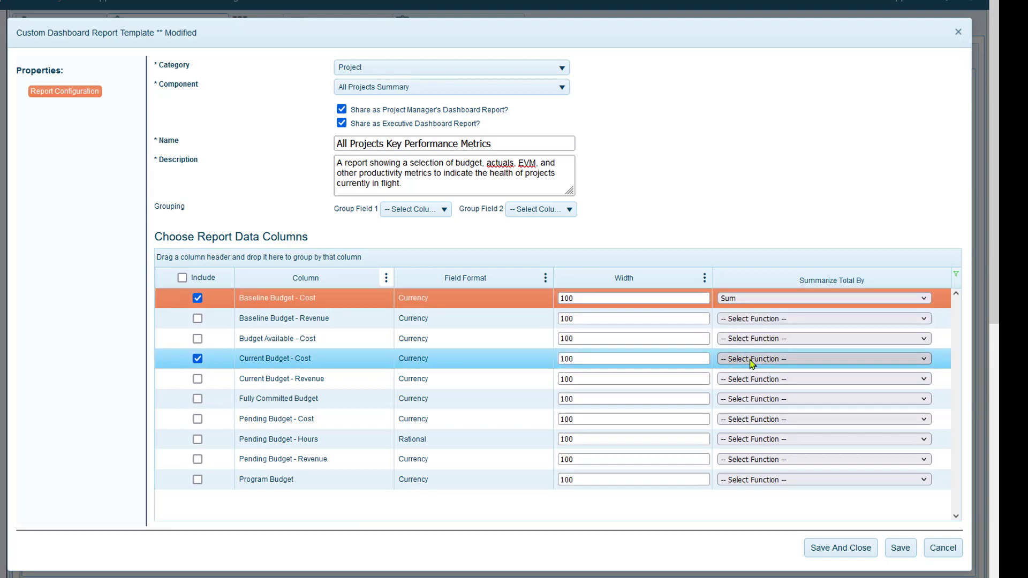
{"action": "left_click", "coordinate": [756, 364]}
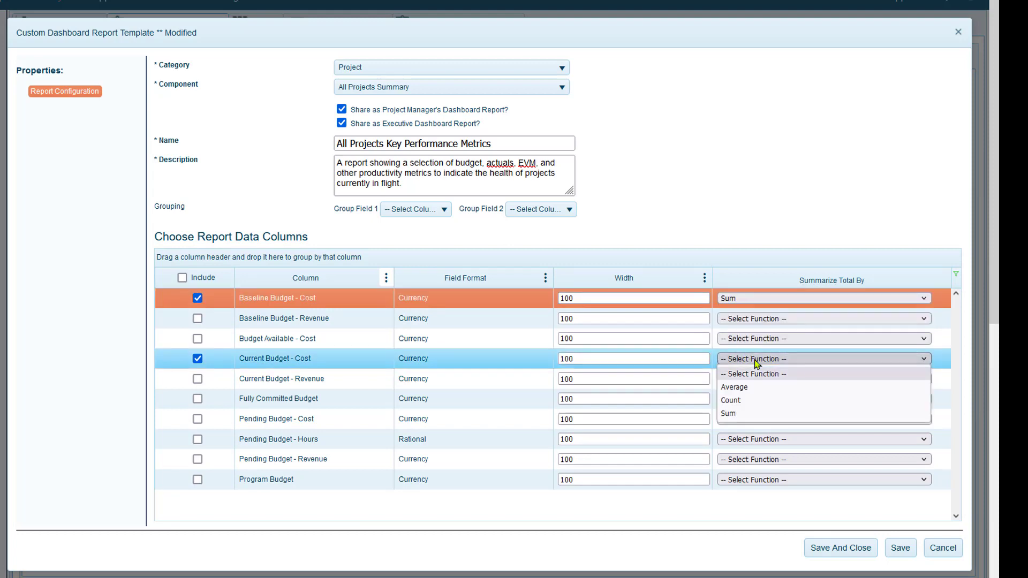
{"action": "left_click", "coordinate": [738, 416]}
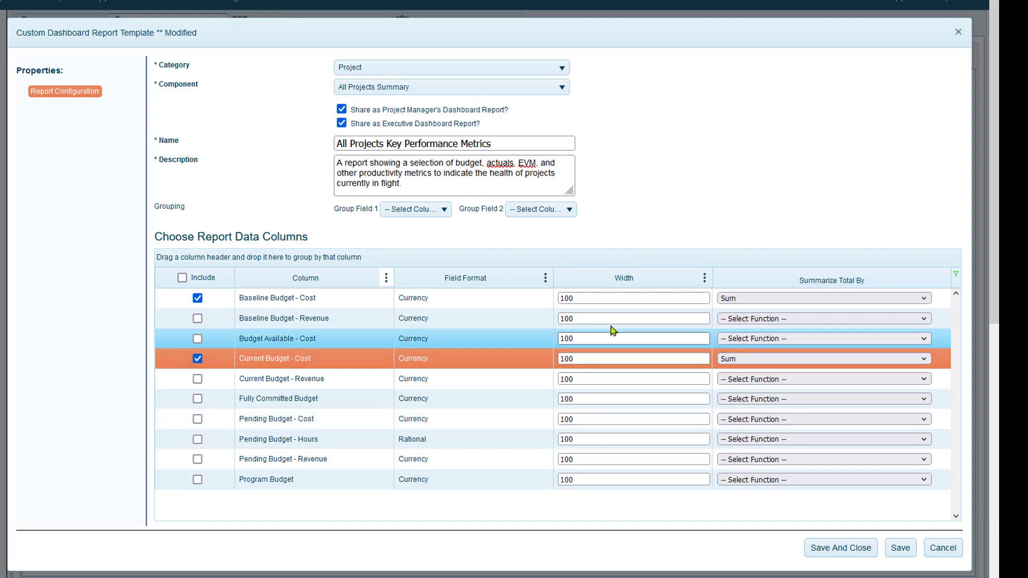
{"action": "left_click", "coordinate": [569, 299]}
{"action": "key", "text": "Down"}
{"action": "key", "text": "Down"}
{"action": "key", "text": "Down"}
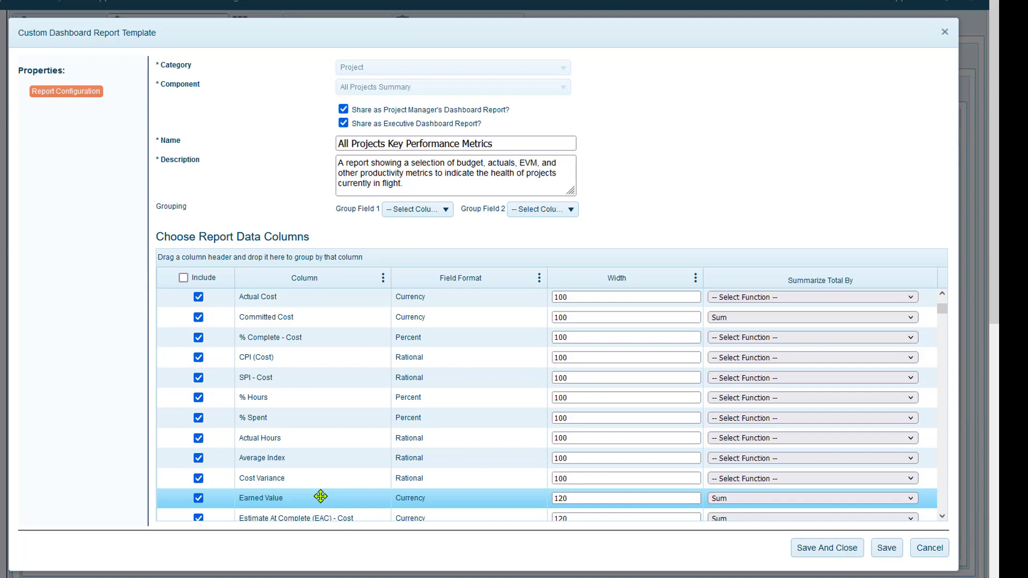
- Move Earned Value and ETC - Cost up to follow SPI - Cost in the column list
{"action": "left_click_drag", "start_coordinate": [321, 495], "coordinate": [340, 390]}
{"action": "scroll", "coordinate": [348, 474], "scroll_direction": "down", "scroll_amount": 1}
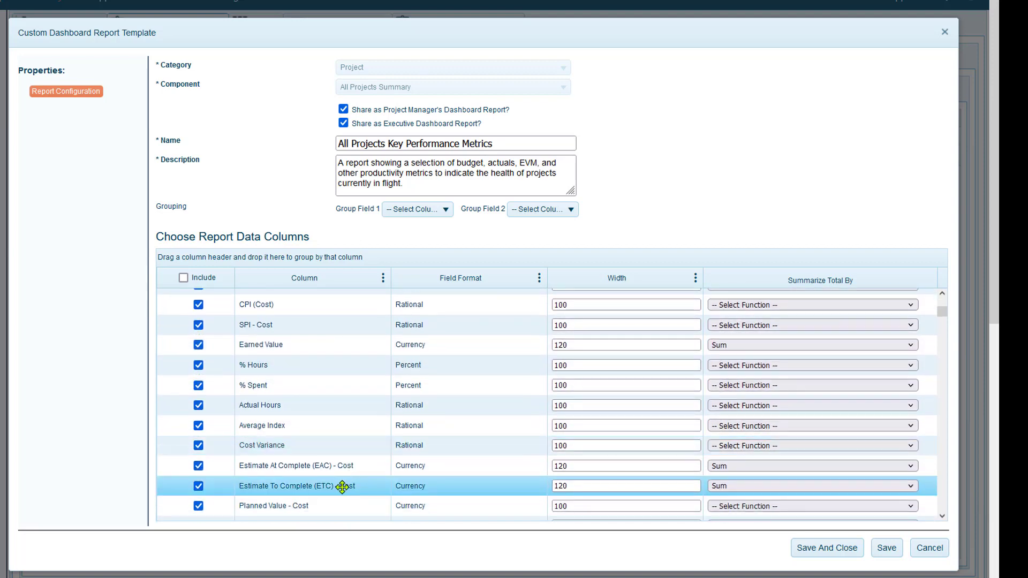
{"action": "left_click_drag", "start_coordinate": [343, 487], "coordinate": [369, 361]}
{"action": "scroll", "coordinate": [375, 401], "scroll_direction": "up", "scroll_amount": 3}
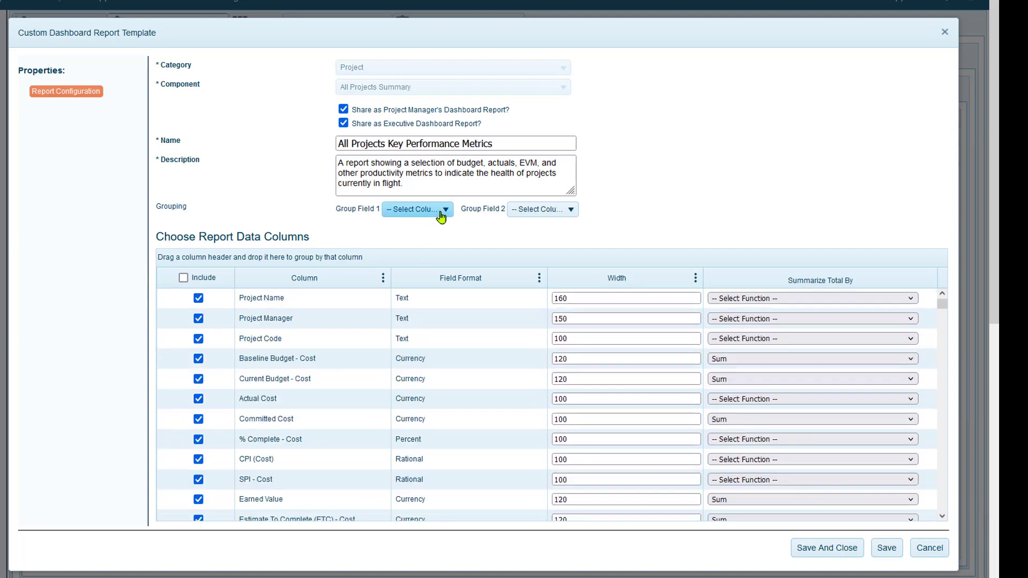
- Set Group Field 1 to Project Manager and save the report template
{"action": "left_click", "coordinate": [442, 217]}
{"action": "scroll", "coordinate": [412, 314], "scroll_direction": "down", "scroll_amount": 1}
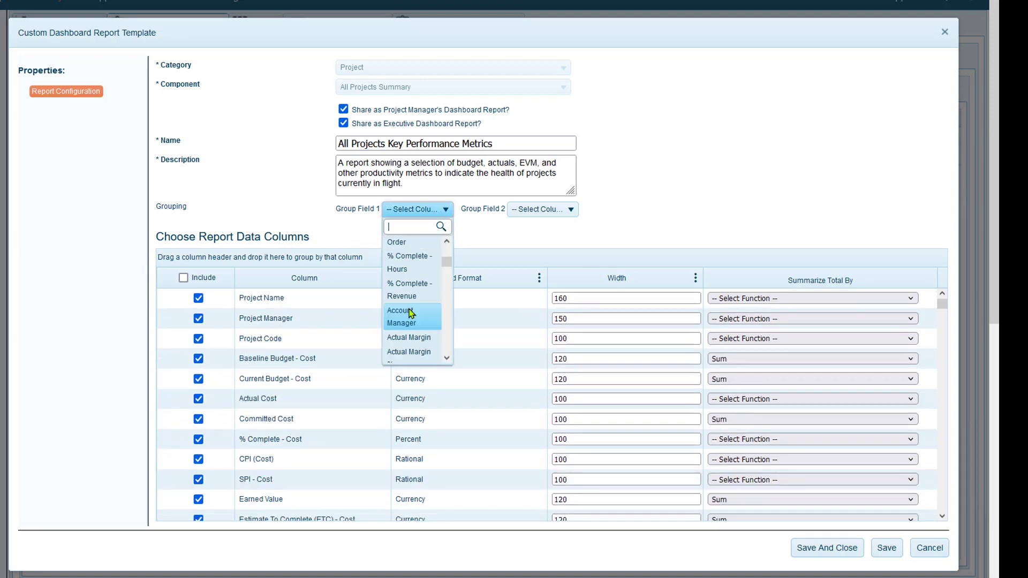
{"action": "type", "text": "proj"}
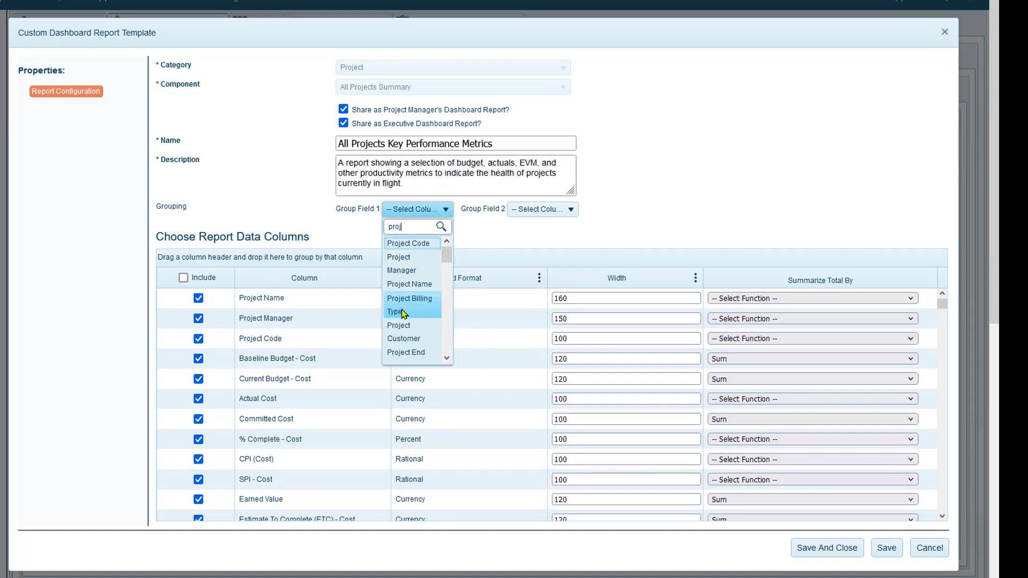
{"action": "left_click", "coordinate": [403, 266]}
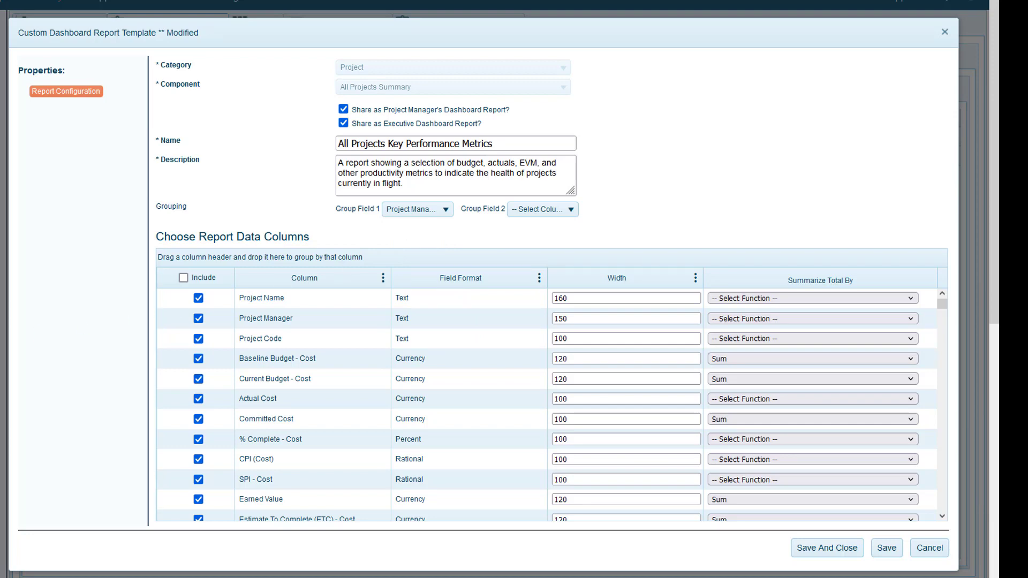
{"action": "left_click", "coordinate": [417, 497]}
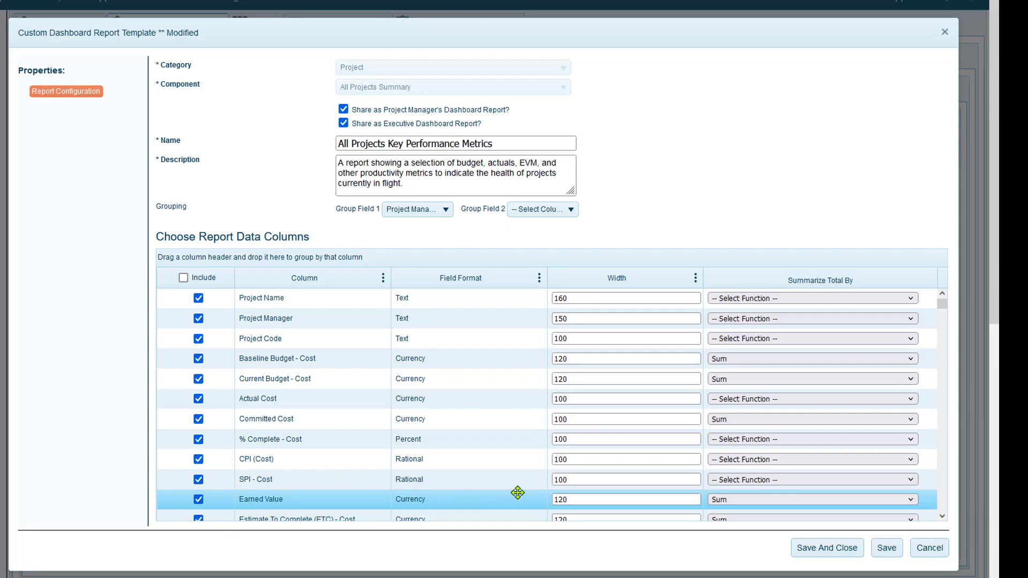
{"action": "left_click", "coordinate": [827, 549]}
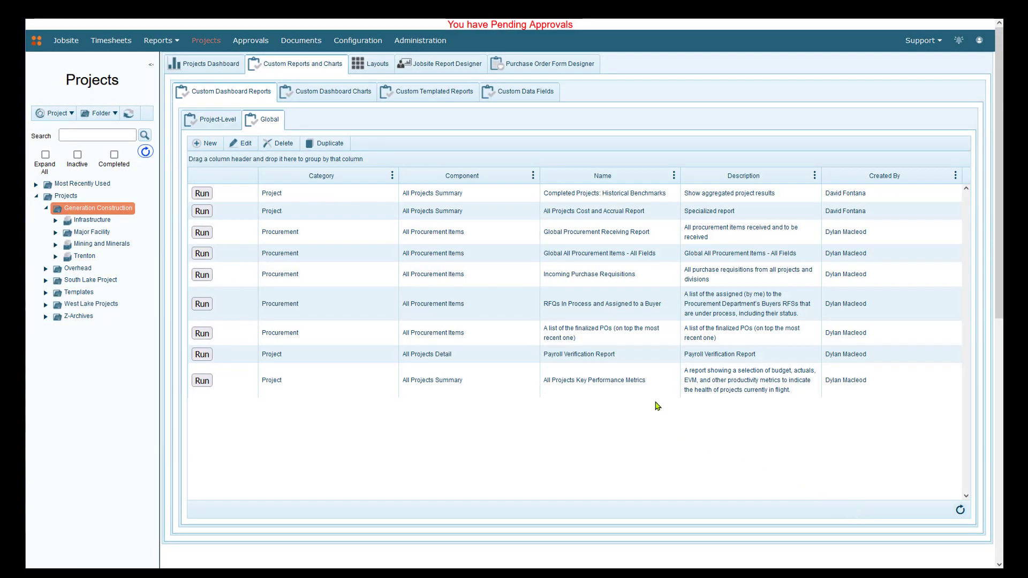
- Run All Projects Key Performance Metrics with Project Status set to In Progress
{"action": "left_click", "coordinate": [649, 394]}
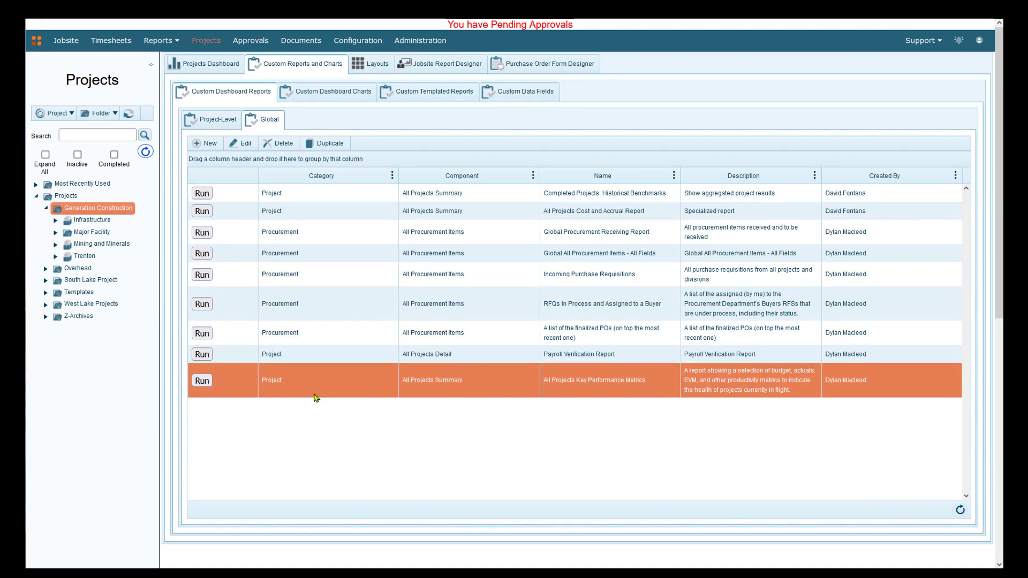
{"action": "left_click", "coordinate": [202, 381]}
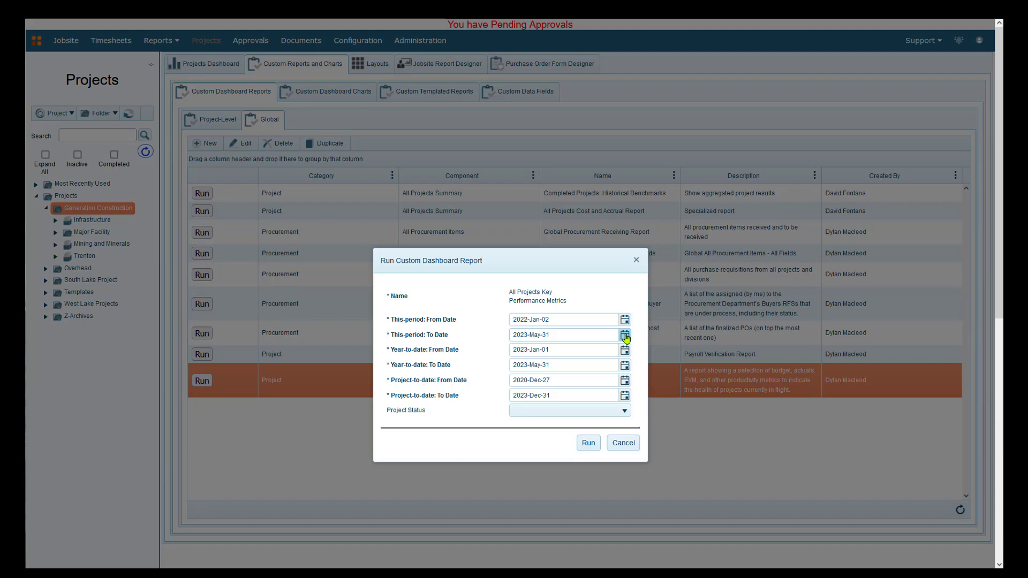
{"action": "left_click", "coordinate": [581, 414]}
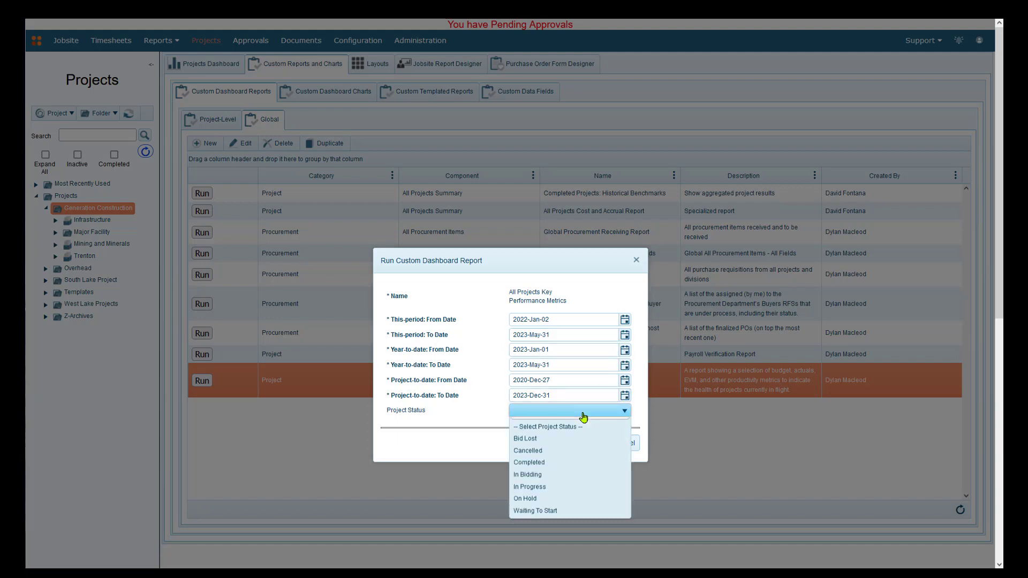
{"action": "left_click", "coordinate": [532, 500]}
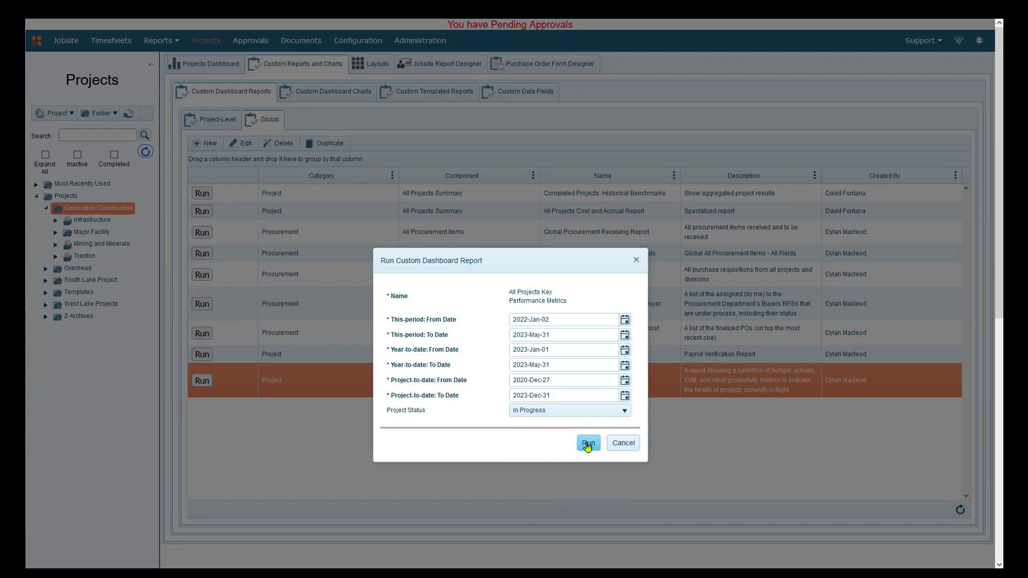
{"action": "left_click", "coordinate": [586, 444]}
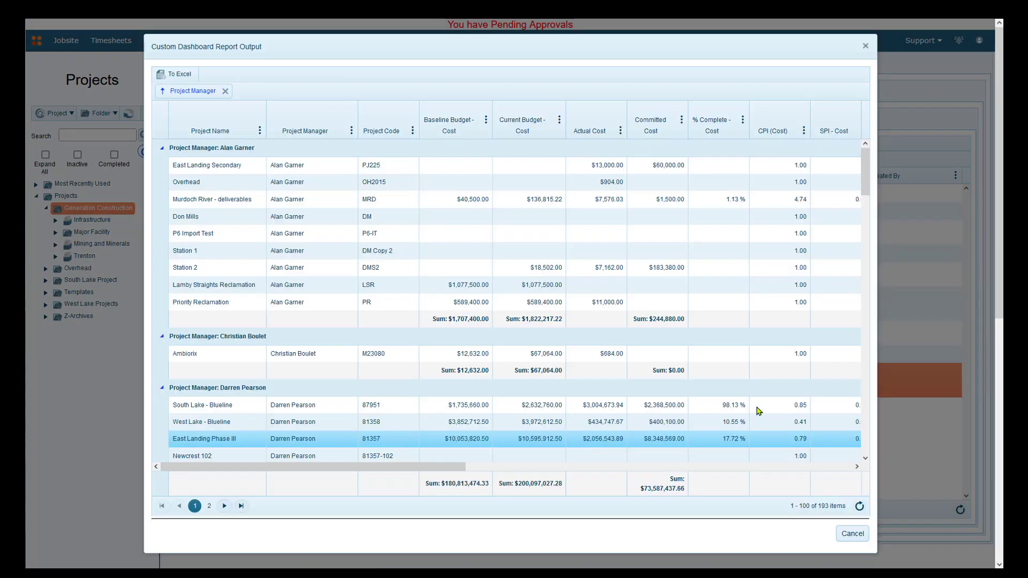
- Widen the report output and re-apply the Project Manager grouping
{"action": "left_click_drag", "start_coordinate": [877, 381], "coordinate": [985, 381]}
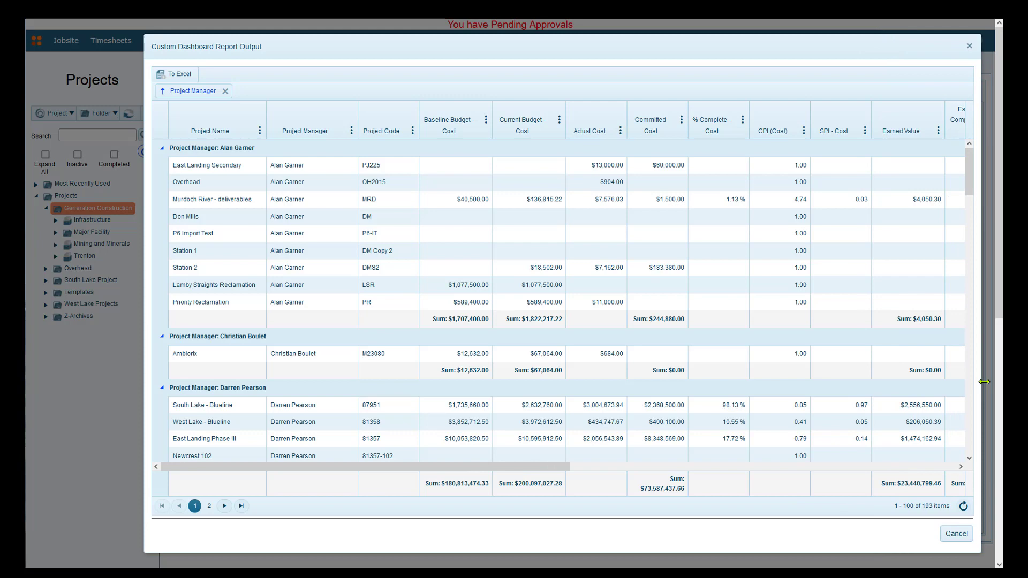
{"action": "left_click_drag", "start_coordinate": [144, 402], "coordinate": [28, 415]}
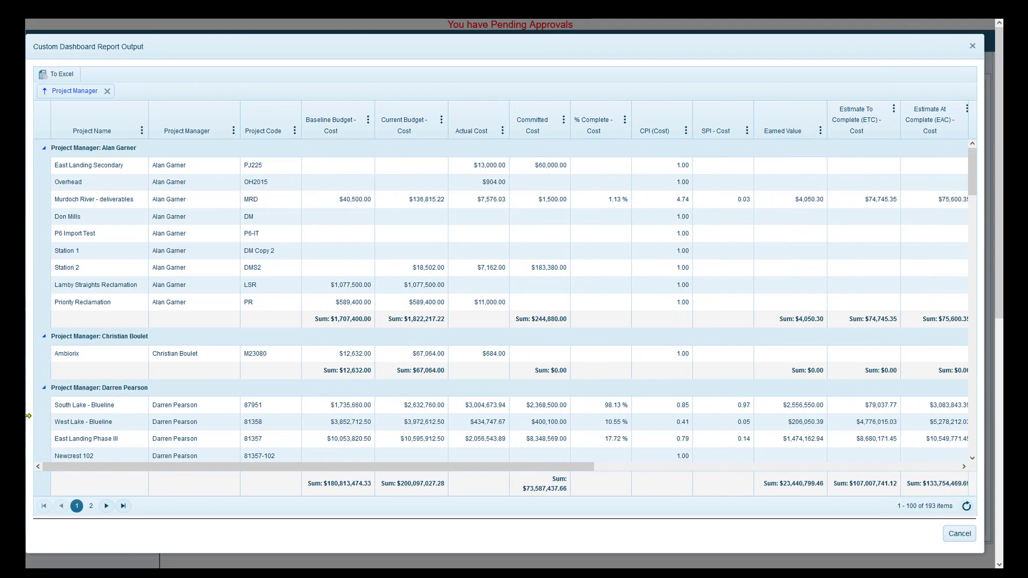
{"action": "left_click", "coordinate": [107, 92]}
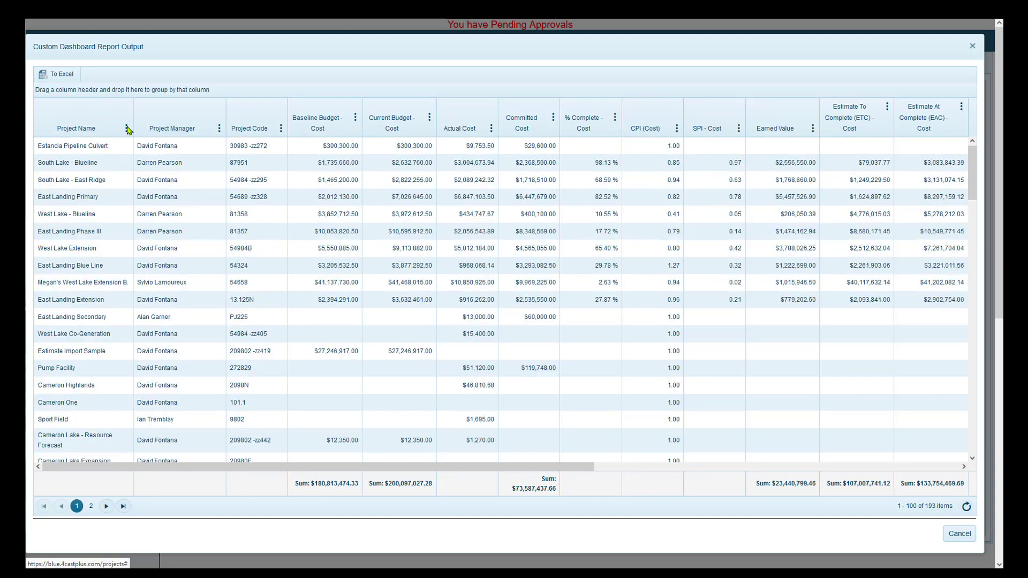
{"action": "left_click_drag", "start_coordinate": [162, 124], "coordinate": [156, 97]}
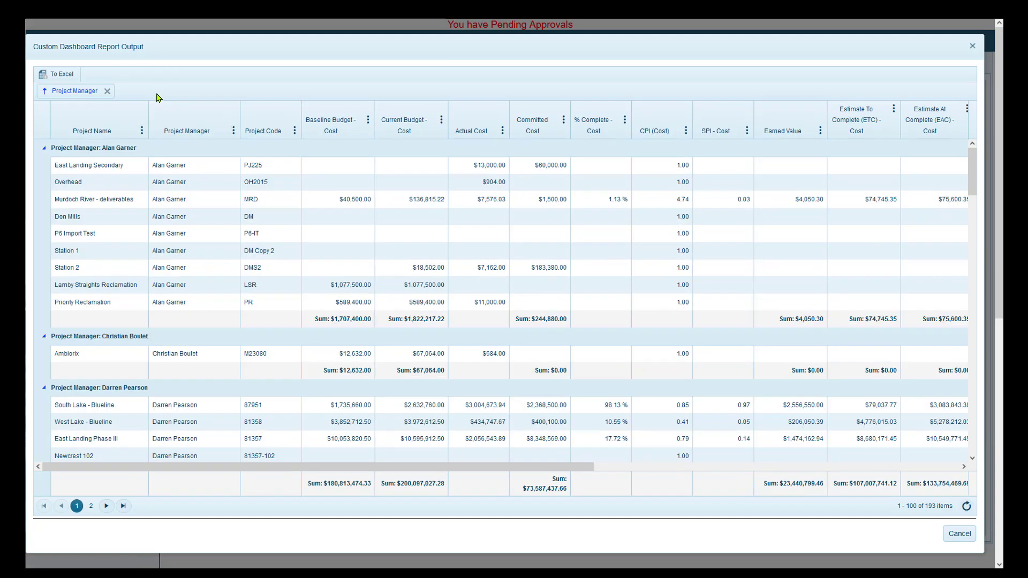
- Move the Status column beside ETC, then close the report output
{"action": "scroll", "coordinate": [372, 248], "scroll_direction": "down", "scroll_amount": 3}
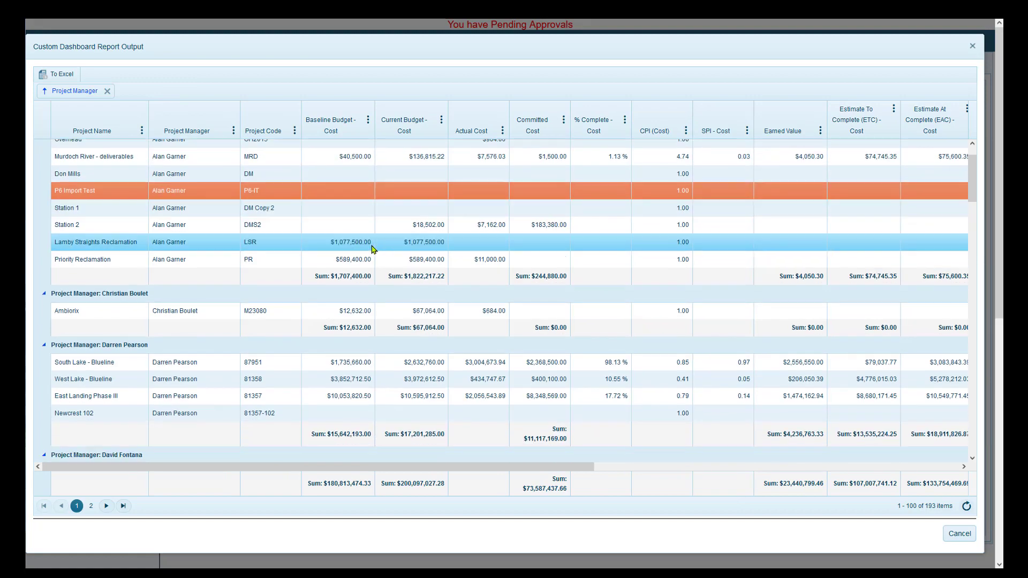
{"action": "left_click_drag", "start_coordinate": [568, 467], "coordinate": [976, 451]}
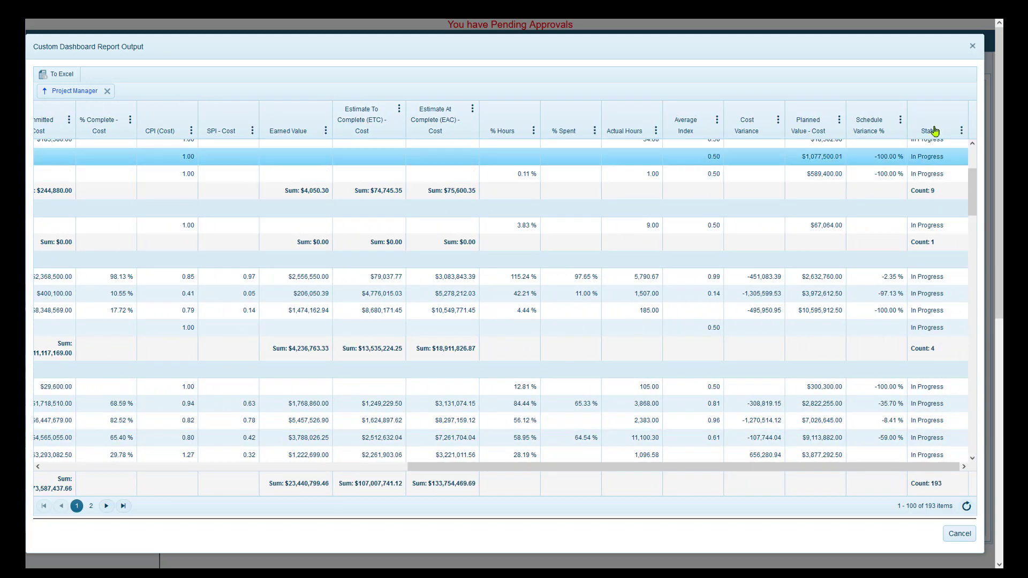
{"action": "left_click_drag", "start_coordinate": [933, 131], "coordinate": [410, 134]}
{"action": "left_click_drag", "start_coordinate": [470, 466], "coordinate": [126, 454]}
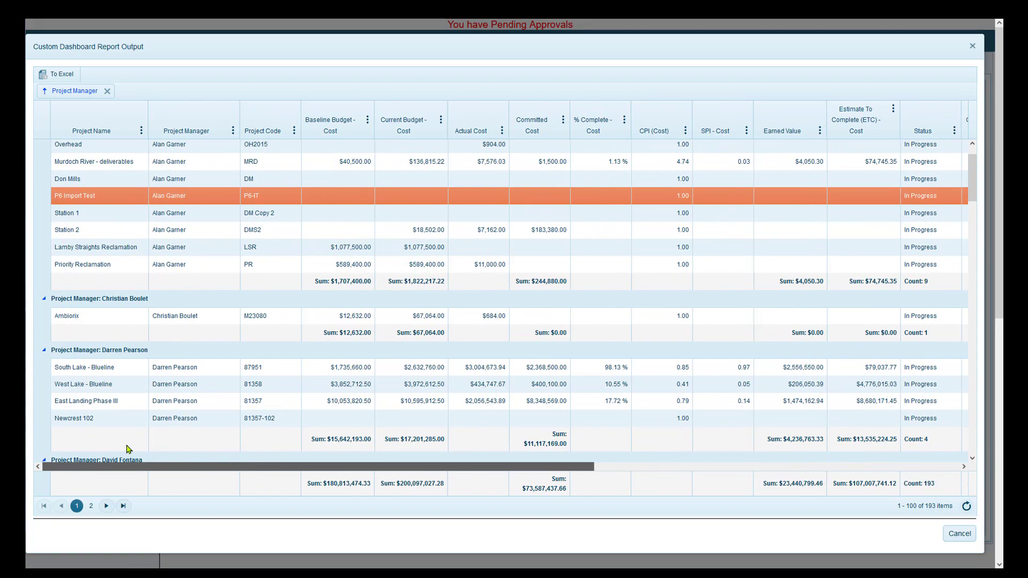
{"action": "left_click", "coordinate": [960, 534]}
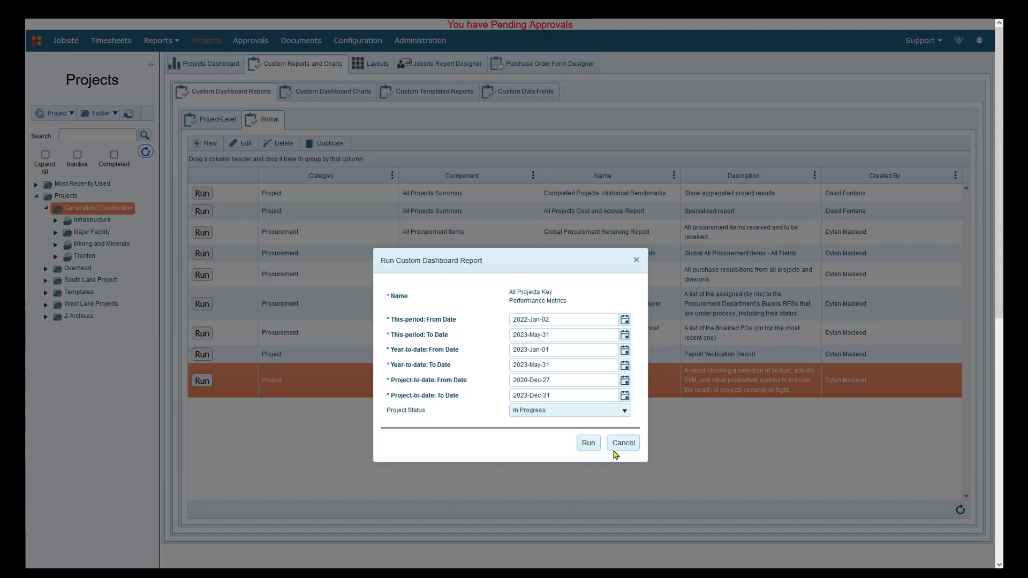
- Cancel the run and go to the Project Manager's Dashboard with the projects side panel collapsed
{"action": "left_click", "coordinate": [622, 443]}
{"action": "left_click", "coordinate": [214, 65]}
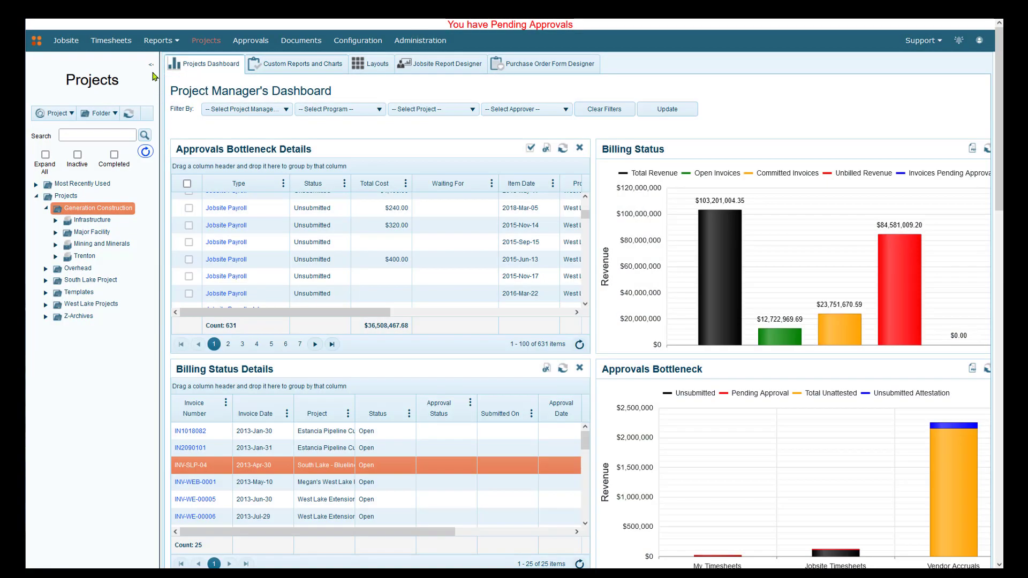
{"action": "left_click", "coordinate": [150, 68]}
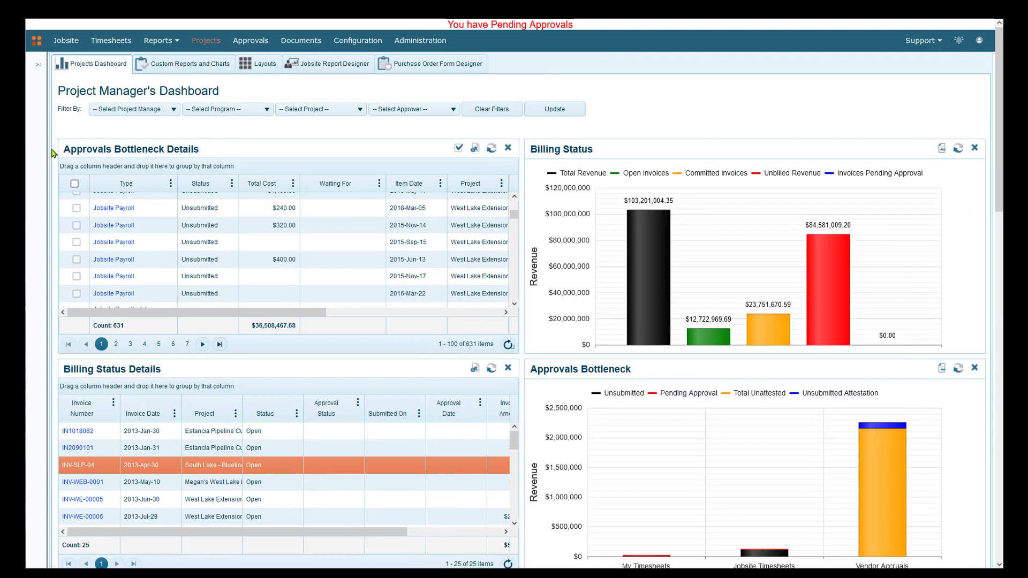
- Remove the Global Procurement Receiving, Billing Status Details and Approvals Bottleneck panels
{"action": "scroll", "coordinate": [52, 155], "scroll_direction": "down", "scroll_amount": 1}
{"action": "scroll", "coordinate": [52, 154], "scroll_direction": "down", "scroll_amount": 4}
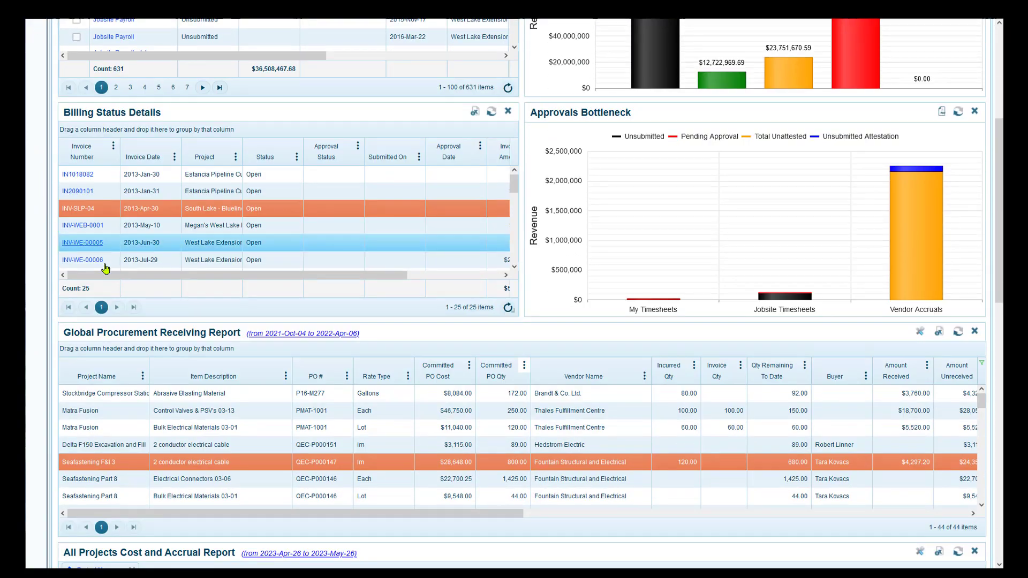
{"action": "left_click", "coordinate": [974, 333]}
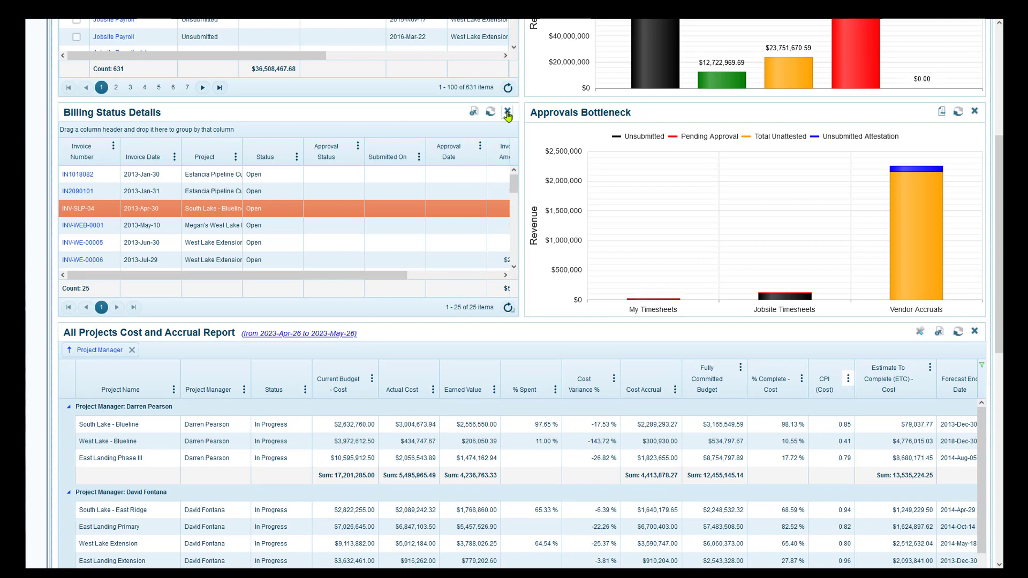
{"action": "left_click", "coordinate": [507, 112]}
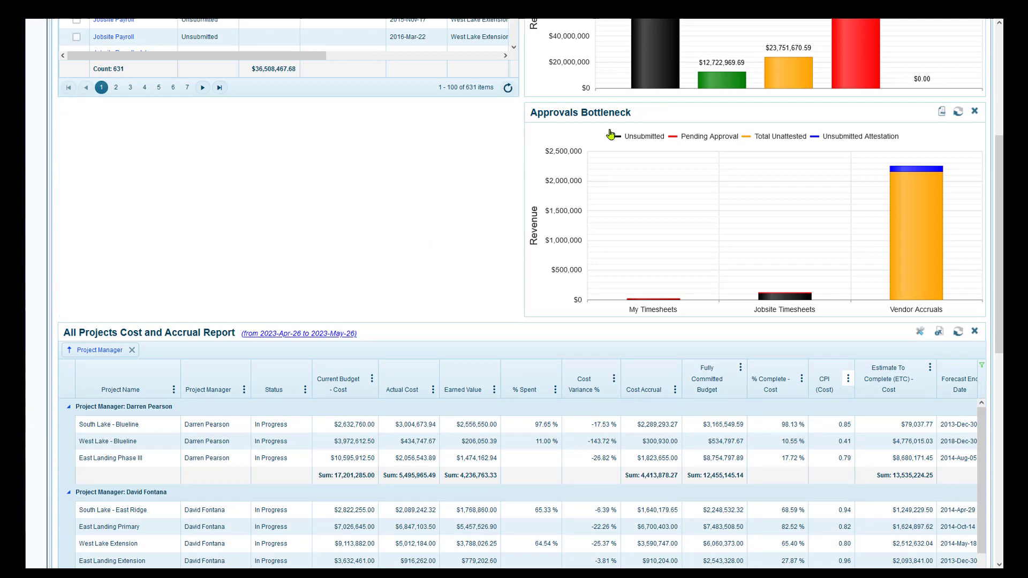
{"action": "left_click", "coordinate": [975, 113]}
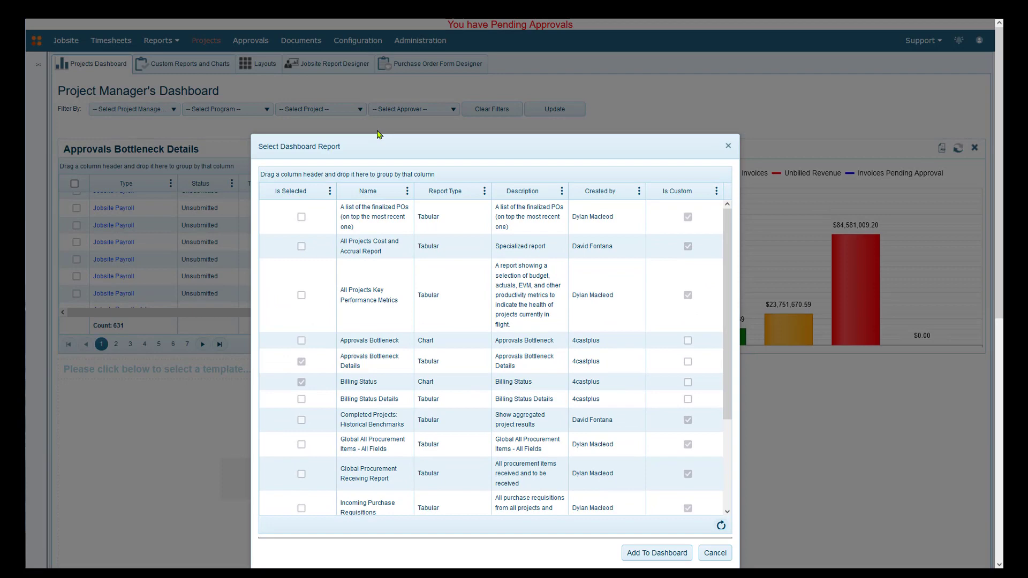
- Put the All Projects Key Performance Metrics report on the Project Manager's Dashboard, stretched full width
{"action": "left_click", "coordinate": [367, 279]}
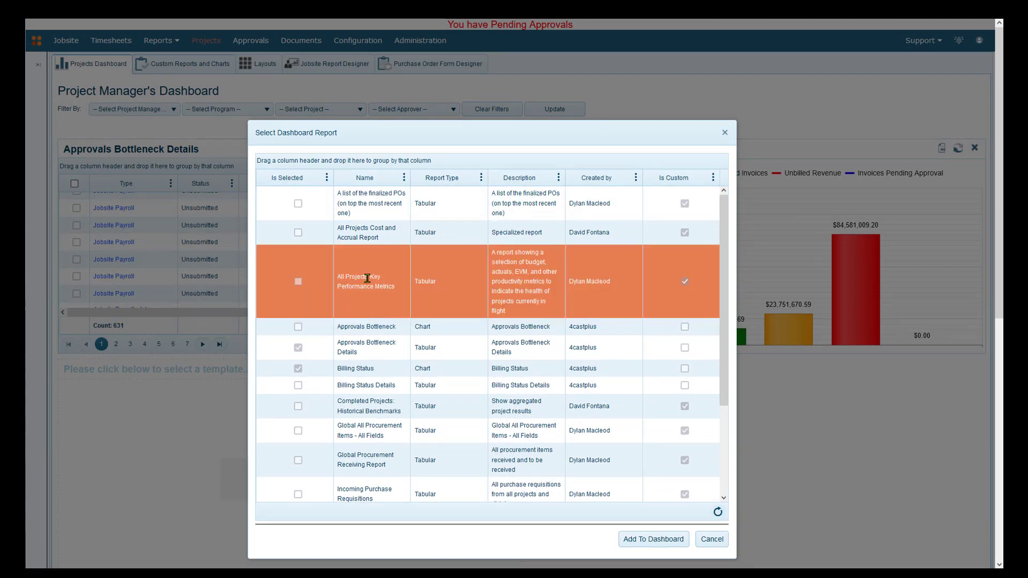
{"action": "left_click", "coordinate": [646, 543]}
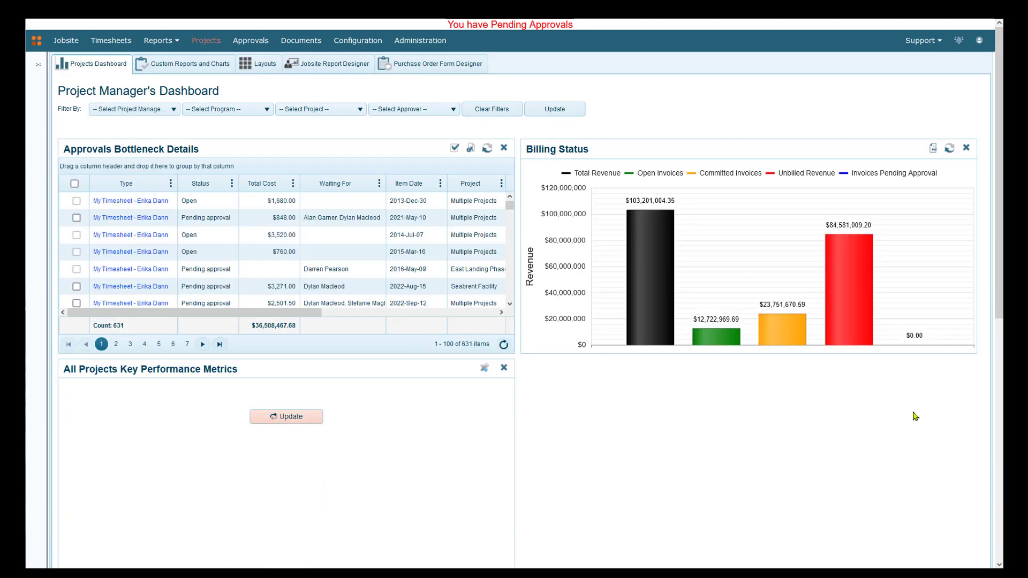
{"action": "scroll", "coordinate": [915, 416], "scroll_direction": "down", "scroll_amount": 3}
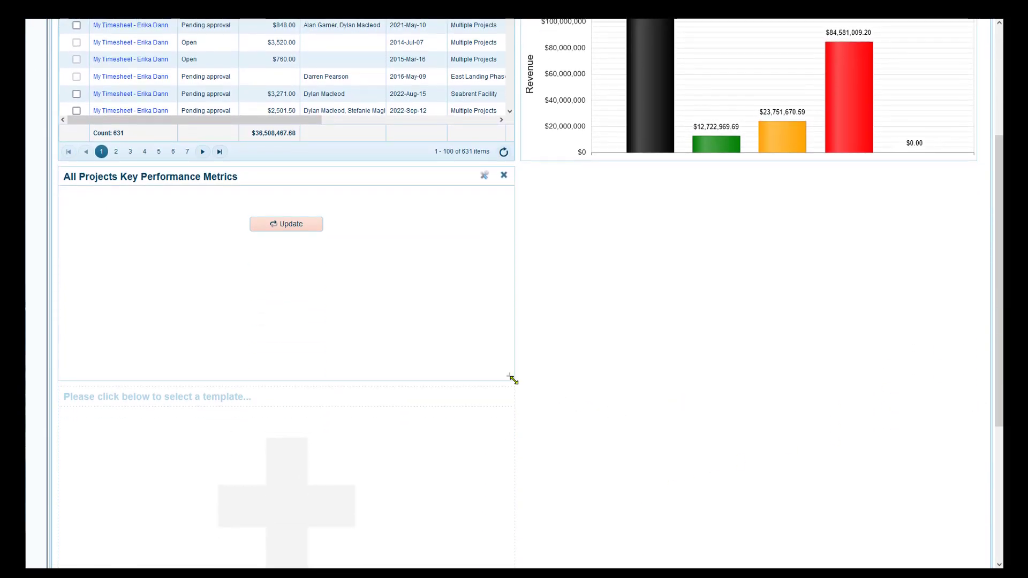
{"action": "left_click_drag", "start_coordinate": [513, 379], "coordinate": [939, 544]}
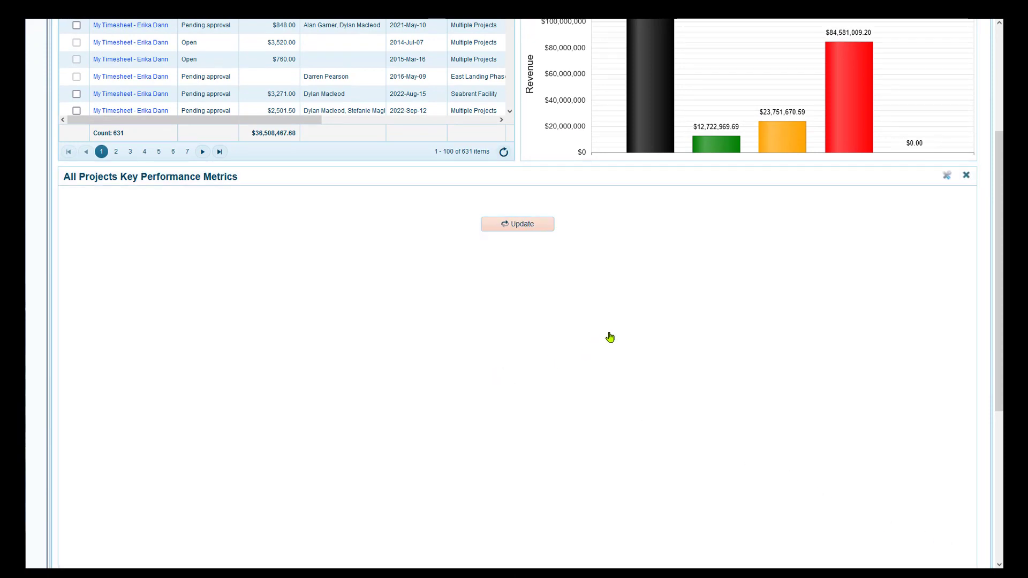
- Set the metrics report's this-period dates from 2023-Jan-01 to 2023-Dec-31
{"action": "left_click", "coordinate": [948, 178]}
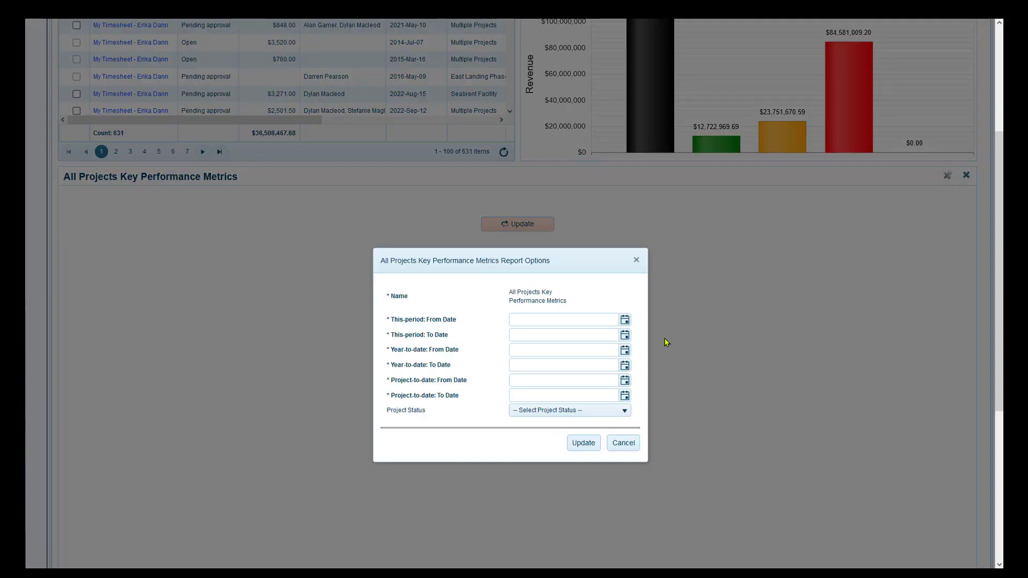
{"action": "left_click", "coordinate": [625, 321]}
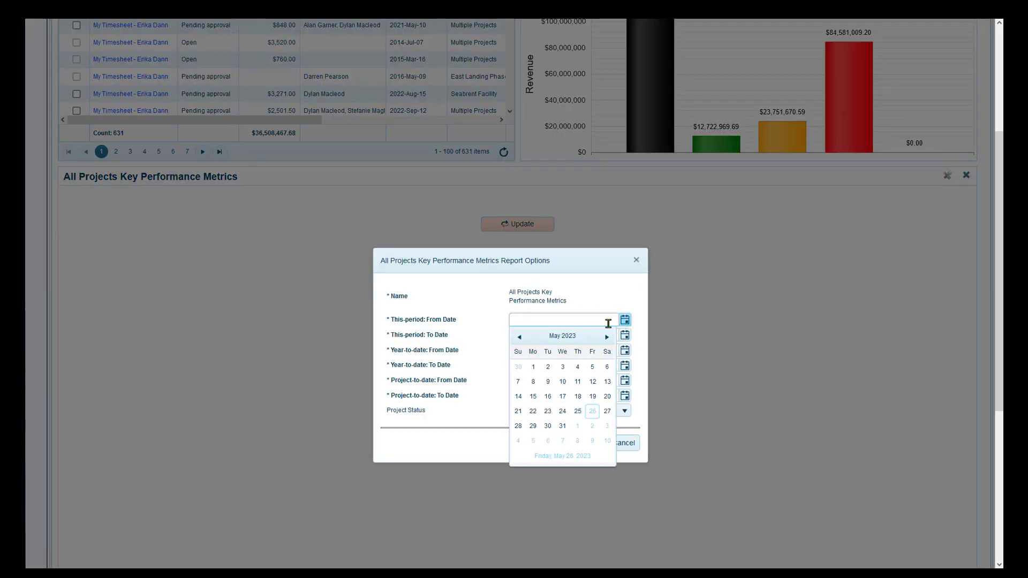
{"action": "left_click", "coordinate": [562, 336]}
{"action": "left_click", "coordinate": [522, 362]}
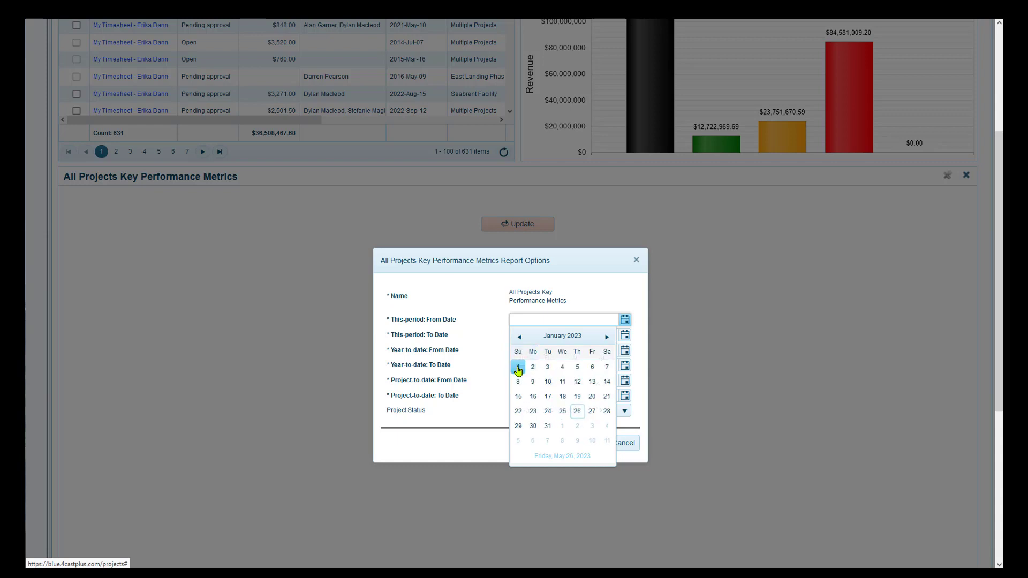
{"action": "left_click", "coordinate": [518, 365]}
{"action": "left_click", "coordinate": [626, 336]}
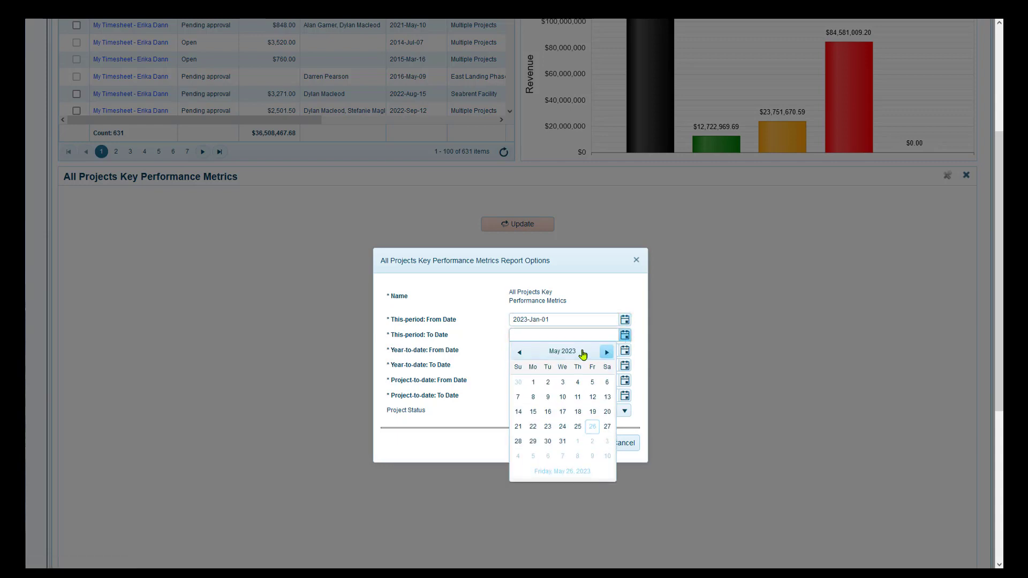
{"action": "left_click", "coordinate": [562, 352]}
{"action": "left_click", "coordinate": [602, 426]}
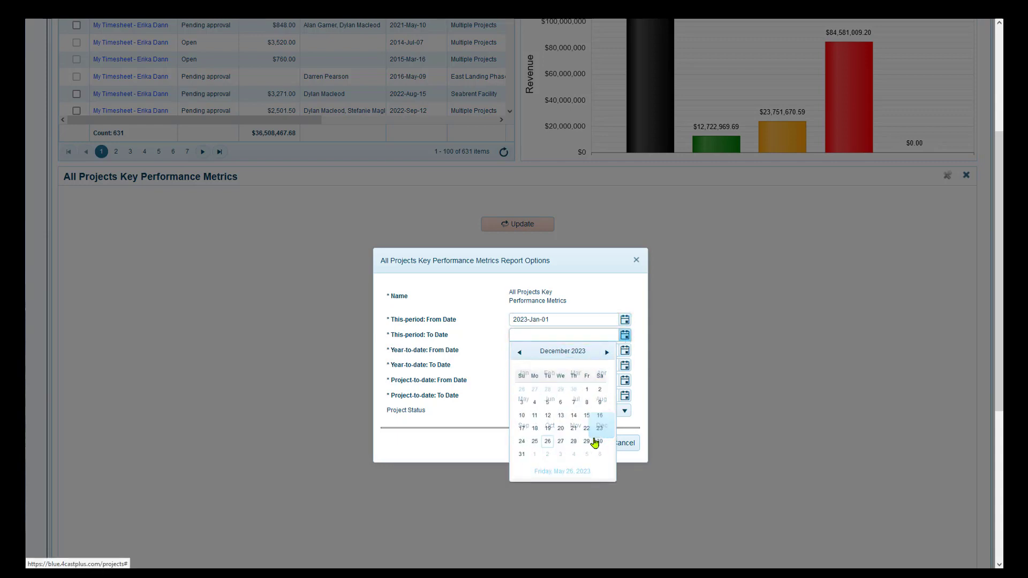
{"action": "left_click", "coordinate": [592, 440]}
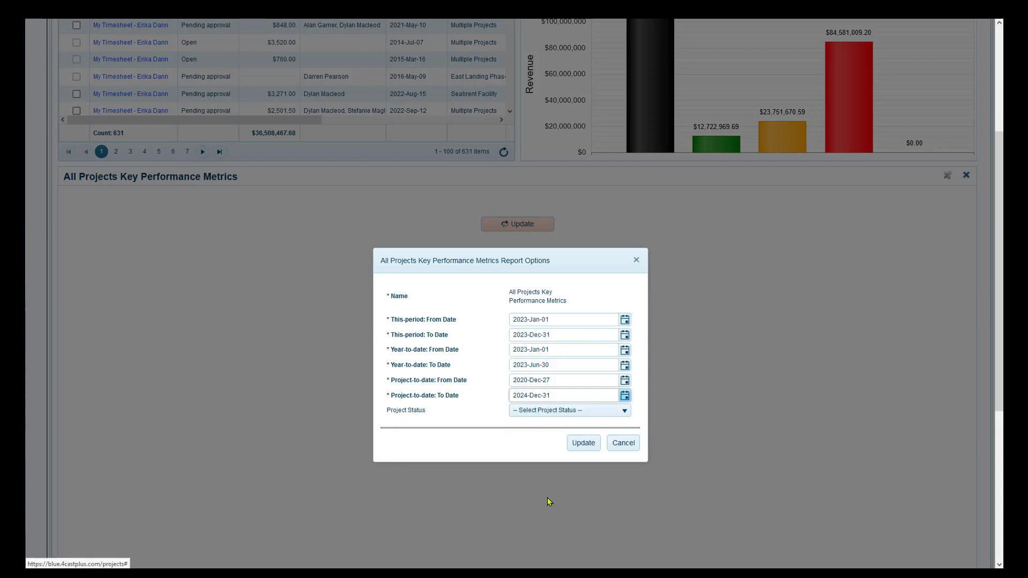
- Limit the report to In Progress projects and apply the options
{"action": "left_click", "coordinate": [547, 413]}
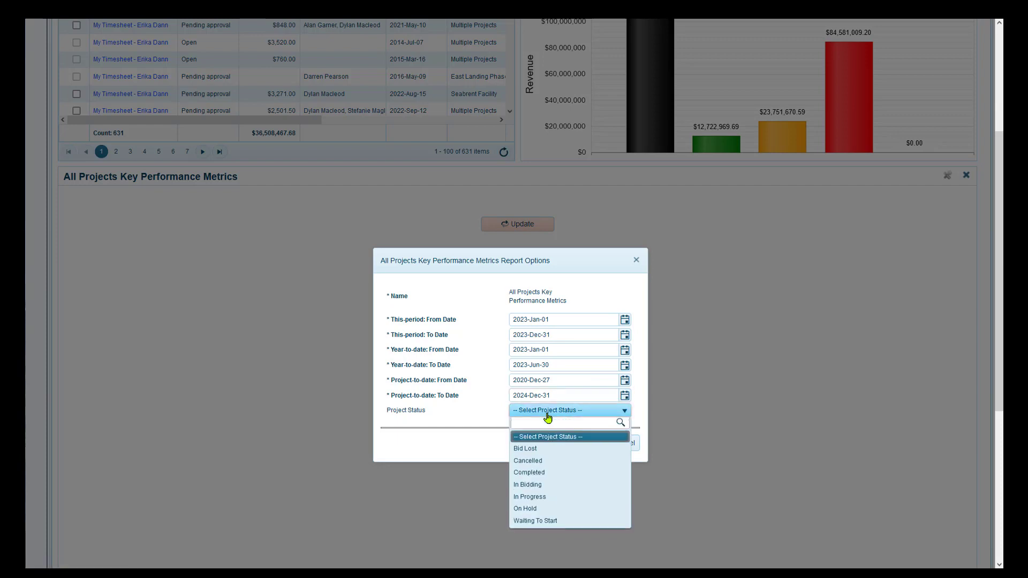
{"action": "left_click", "coordinate": [537, 501]}
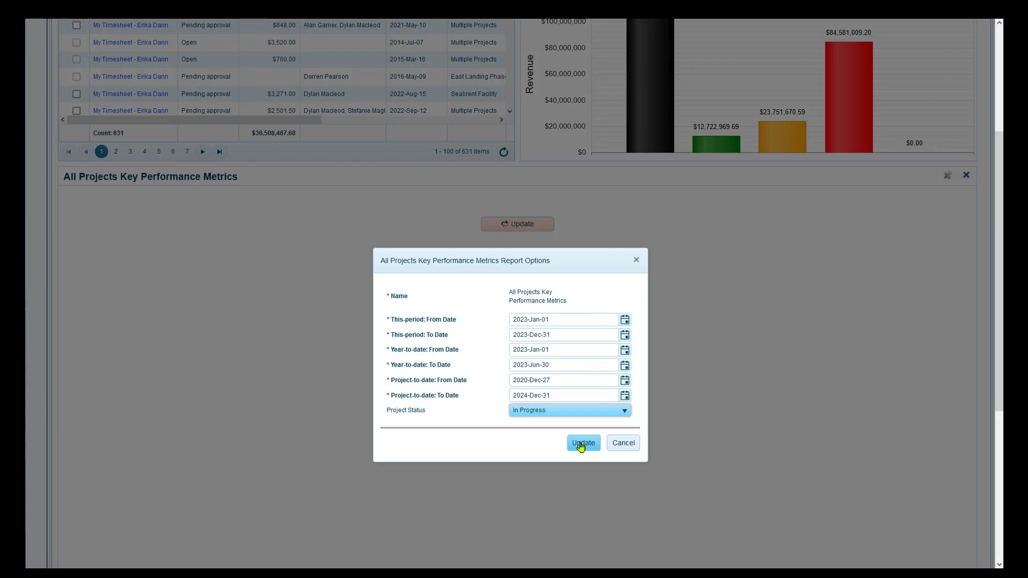
{"action": "left_click", "coordinate": [583, 443]}
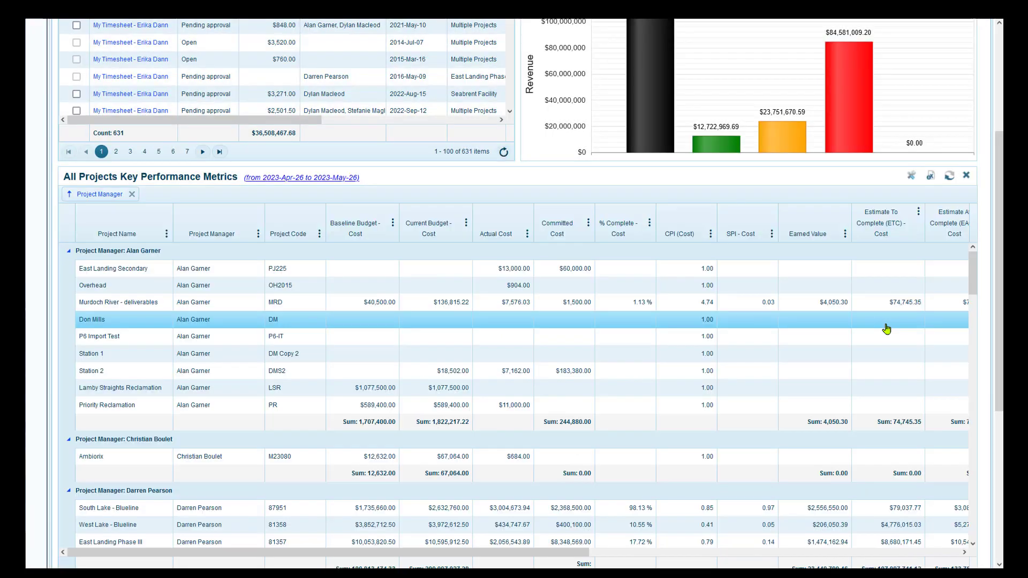
{"action": "scroll", "coordinate": [781, 338], "scroll_direction": "down", "scroll_amount": 1}
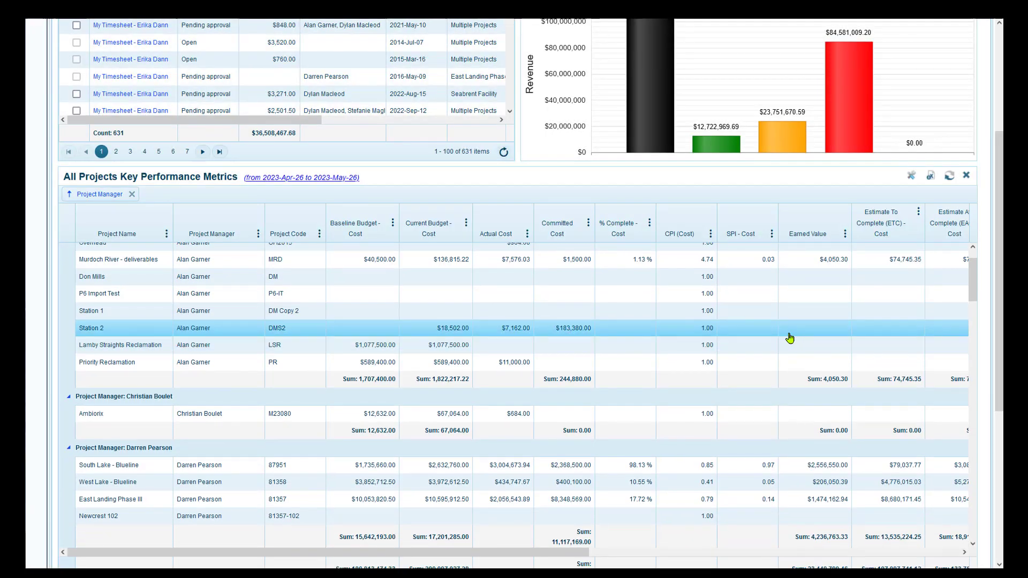
{"action": "scroll", "coordinate": [790, 337], "scroll_direction": "up", "scroll_amount": 3}
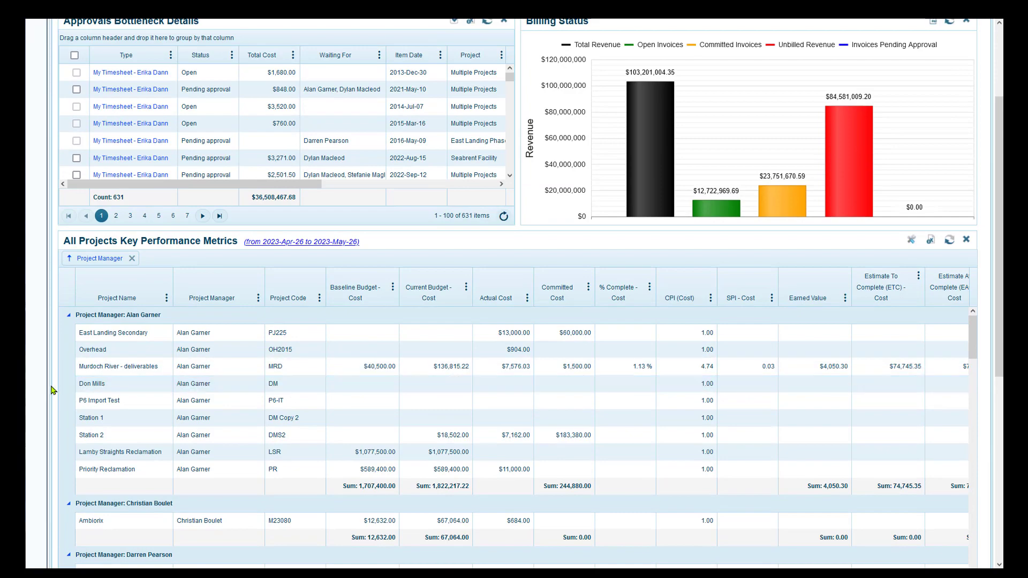
{"action": "scroll", "coordinate": [37, 387], "scroll_direction": "down", "scroll_amount": 2}
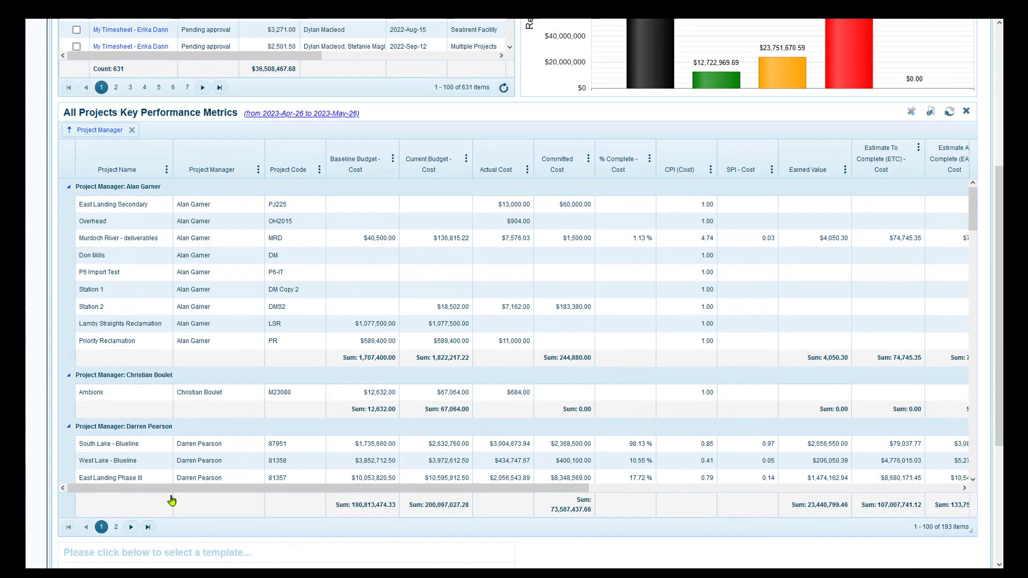
{"action": "mouse_move", "coordinate": [171, 498]}
{"action": "left_mouse_down"}
{"action": "mouse_move", "coordinate": [197, 489]}
{"action": "mouse_move", "coordinate": [425, 518]}
{"action": "mouse_move", "coordinate": [160, 493]}
{"action": "left_mouse_up"}
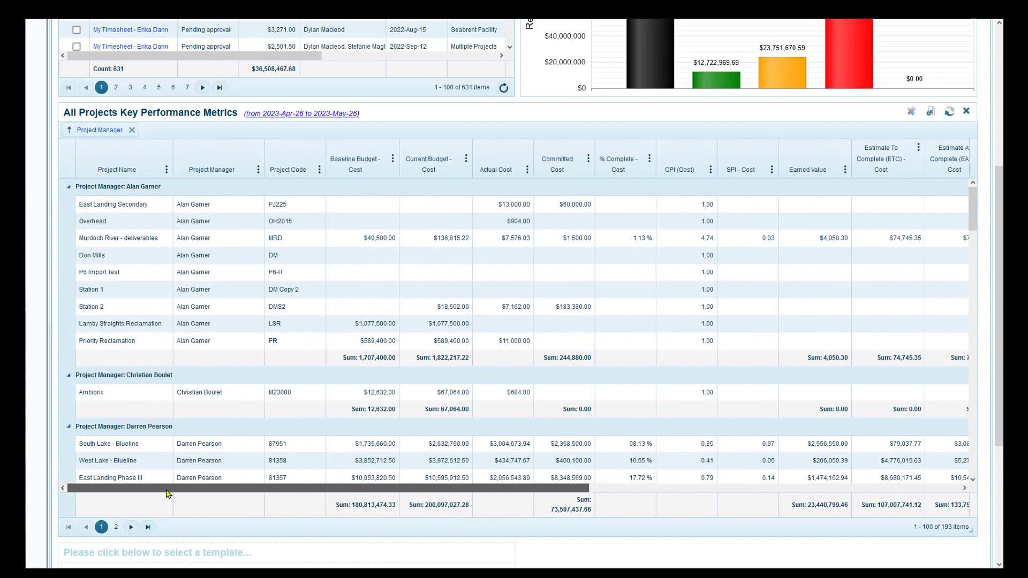
{"action": "left_click", "coordinate": [68, 189]}
{"action": "left_click", "coordinate": [68, 205]}
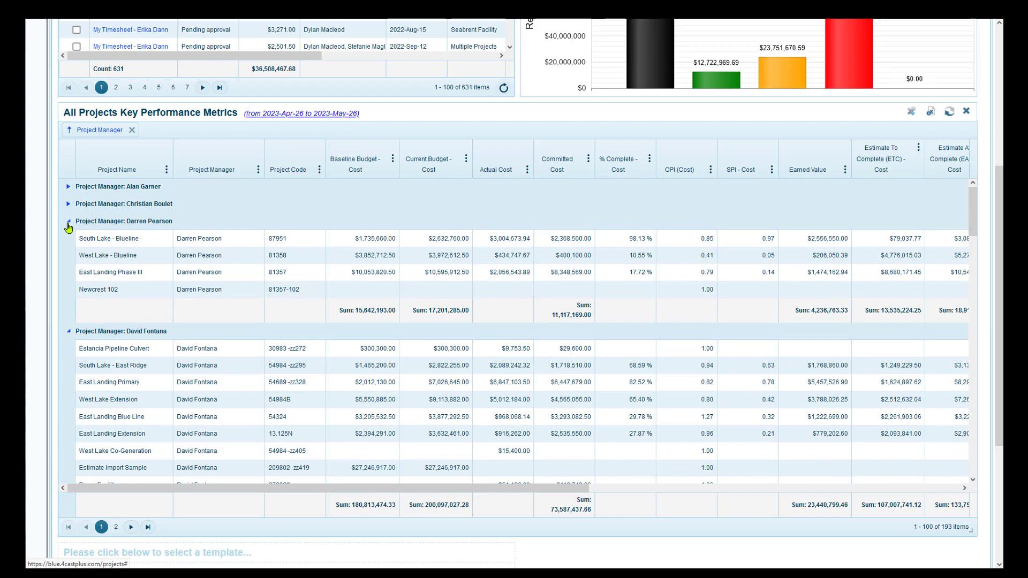
{"action": "left_click", "coordinate": [68, 221]}
{"action": "left_click", "coordinate": [69, 239]}
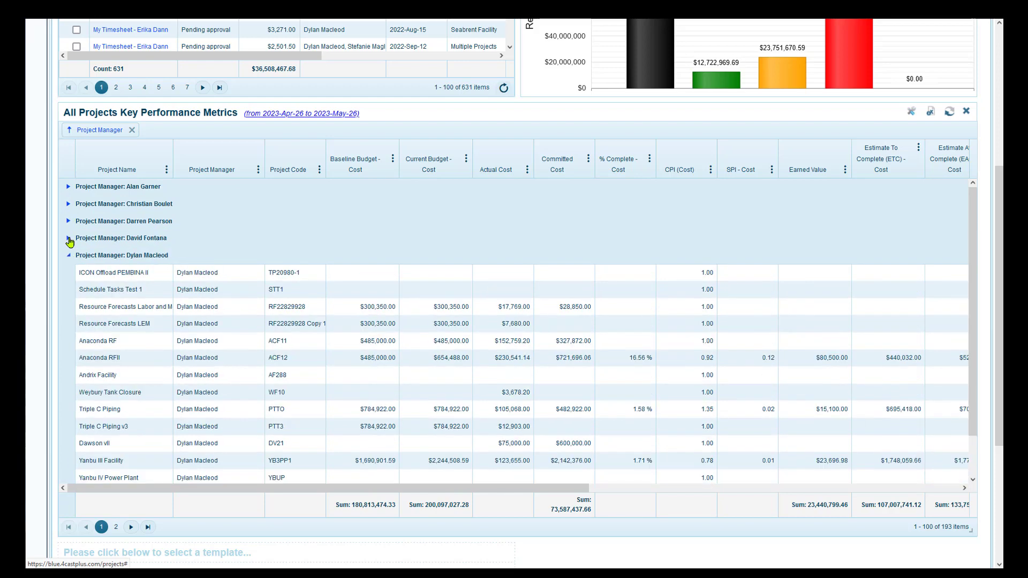
{"action": "left_click", "coordinate": [69, 239]}
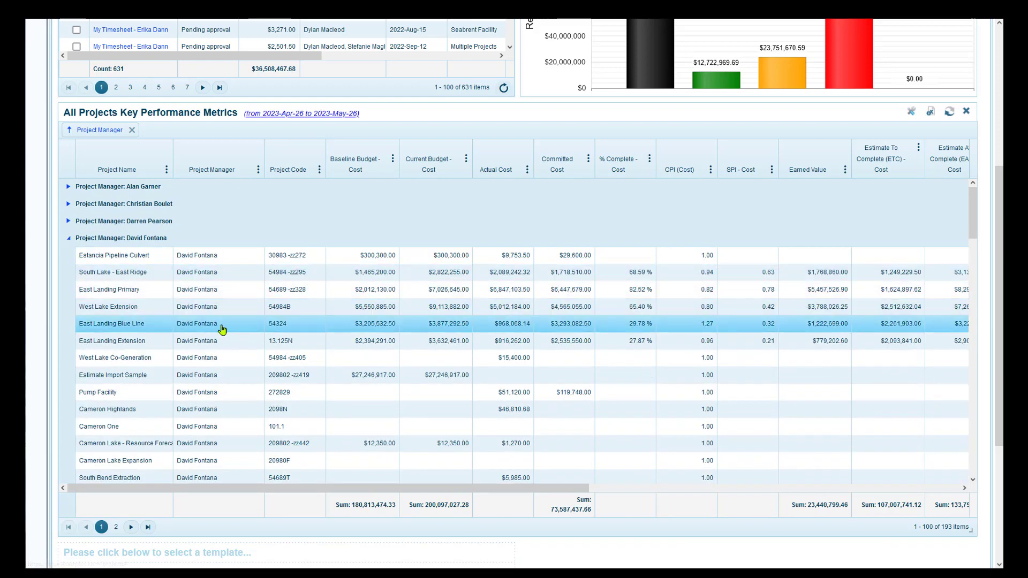
{"action": "left_click", "coordinate": [68, 239]}
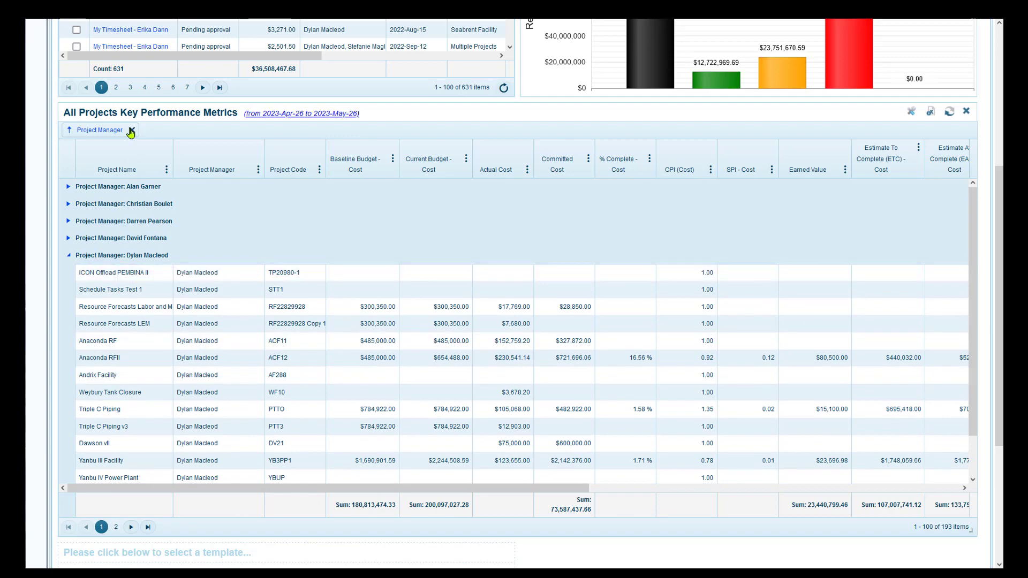
{"action": "left_click", "coordinate": [132, 131]}
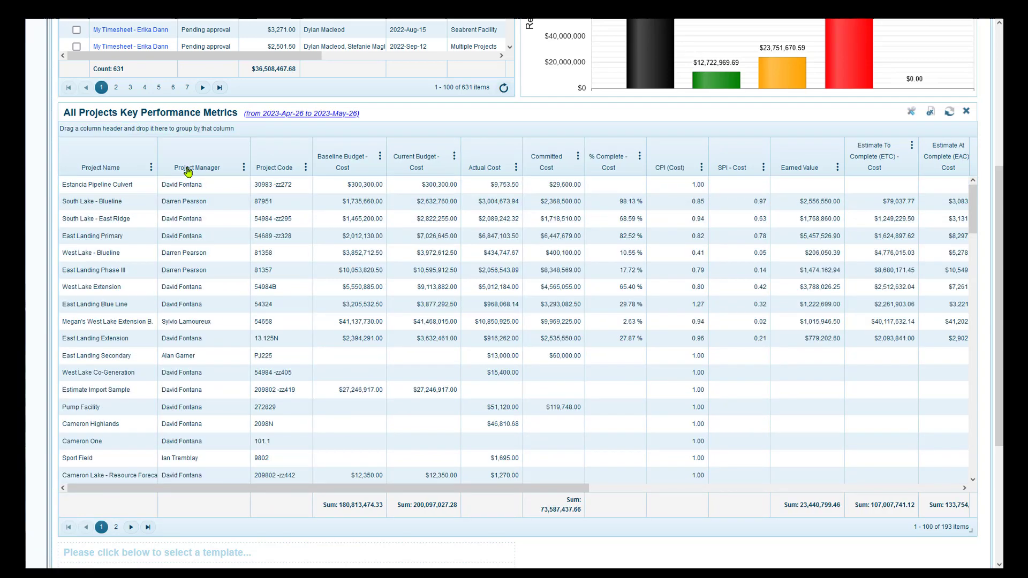
{"action": "left_click_drag", "start_coordinate": [183, 168], "coordinate": [206, 132]}
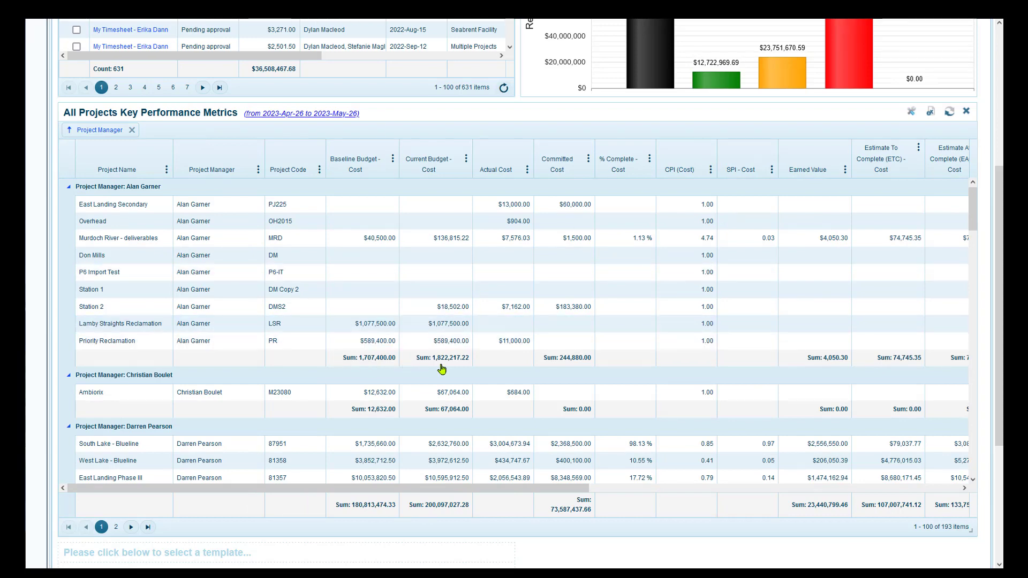
- Sort the report by Actual Cost, largest first, and remove the Project Manager grouping
{"action": "left_click", "coordinate": [501, 173]}
{"action": "left_click", "coordinate": [500, 174]}
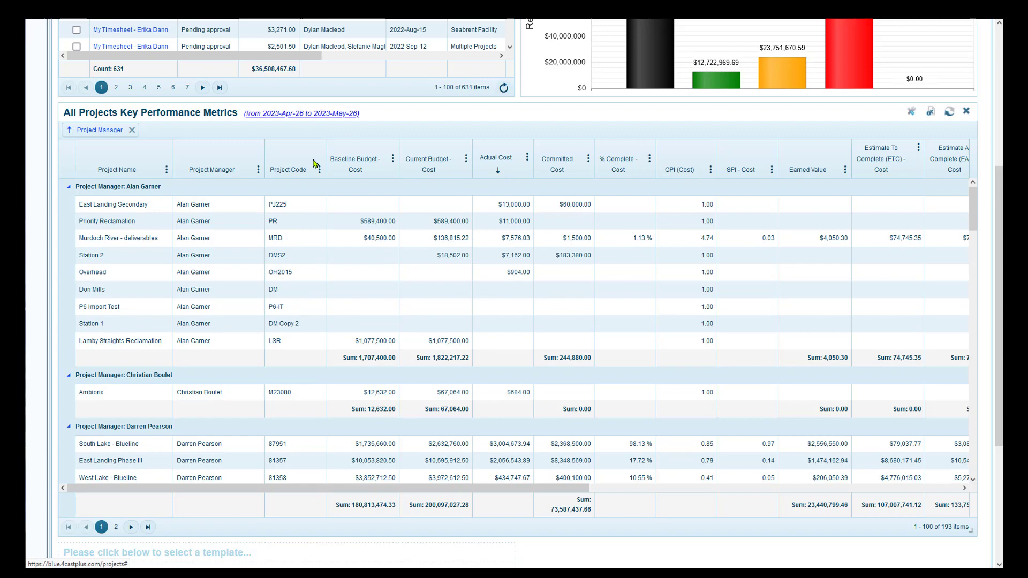
{"action": "left_click", "coordinate": [132, 130]}
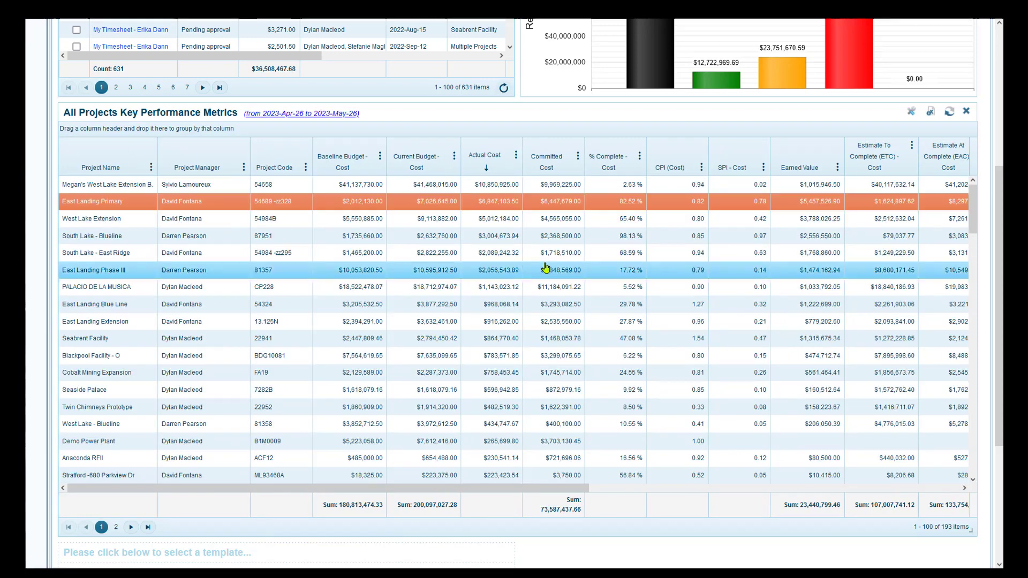
- Move the CPI (Cost) and Cost Variance columns next to Project Code
{"action": "left_click_drag", "start_coordinate": [679, 170], "coordinate": [328, 175]}
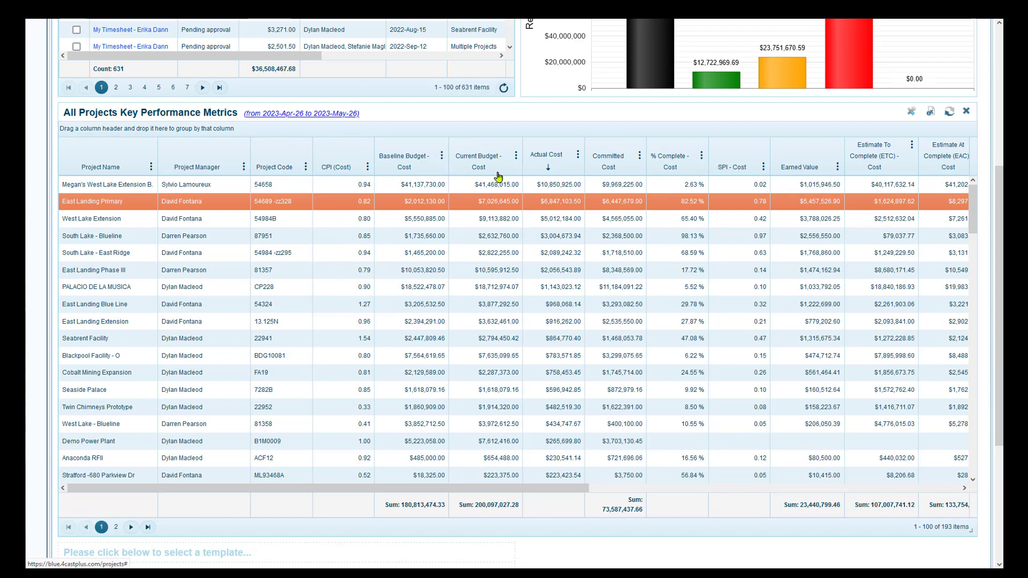
{"action": "scroll", "coordinate": [643, 321], "scroll_direction": "right", "scroll_amount": 10}
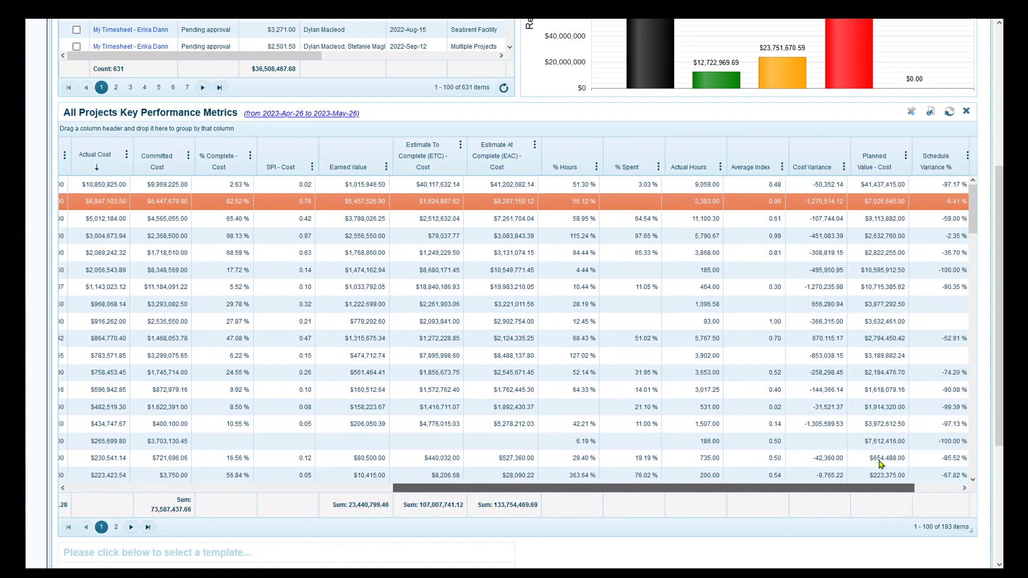
{"action": "scroll", "coordinate": [881, 464], "scroll_direction": "right", "scroll_amount": 2}
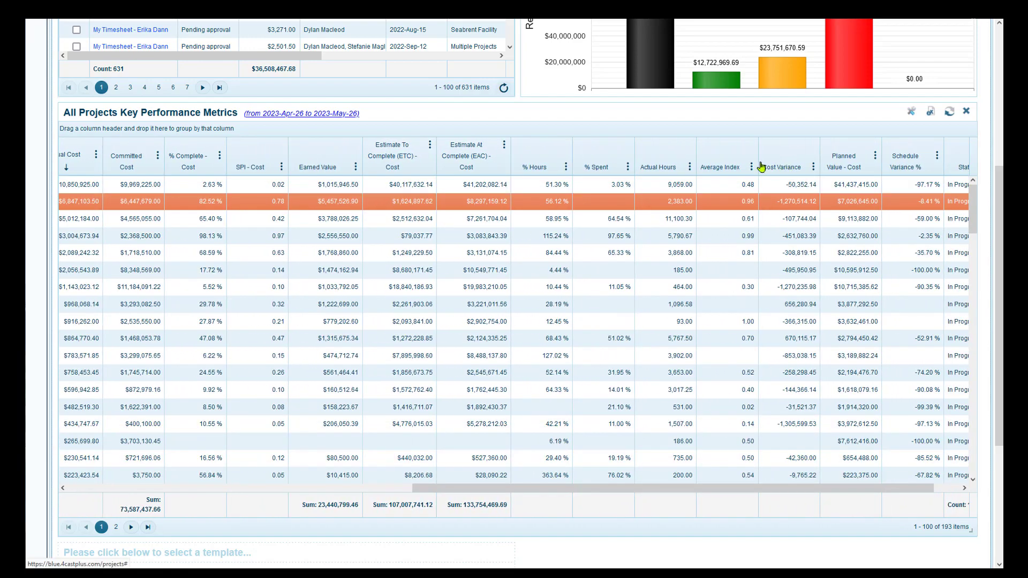
{"action": "left_click_drag", "start_coordinate": [761, 166], "coordinate": [245, 172]}
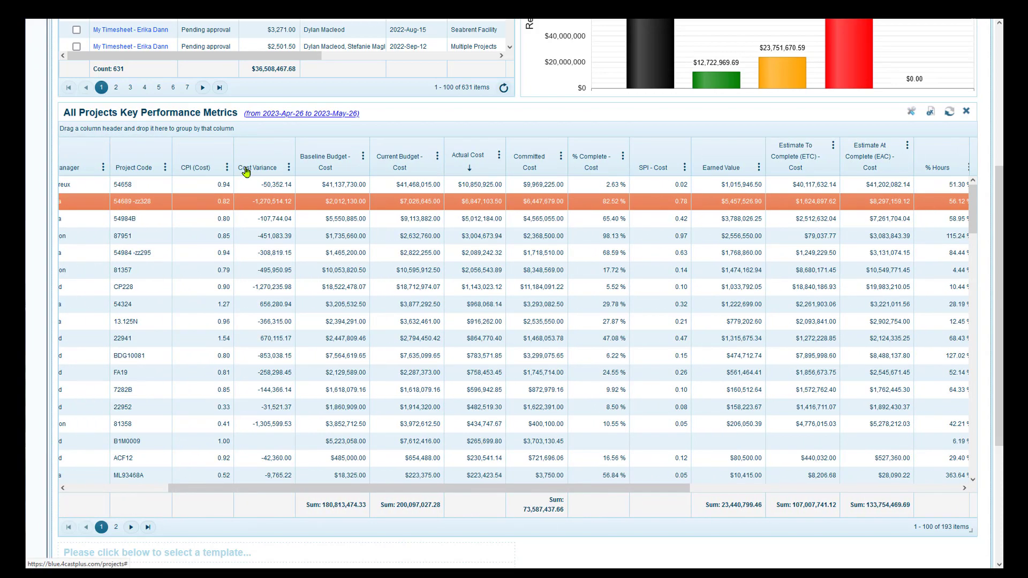
- Filter the CPI (Cost) column to 'Is less than 1', leaving 25 projects
{"action": "left_click", "coordinate": [227, 168]}
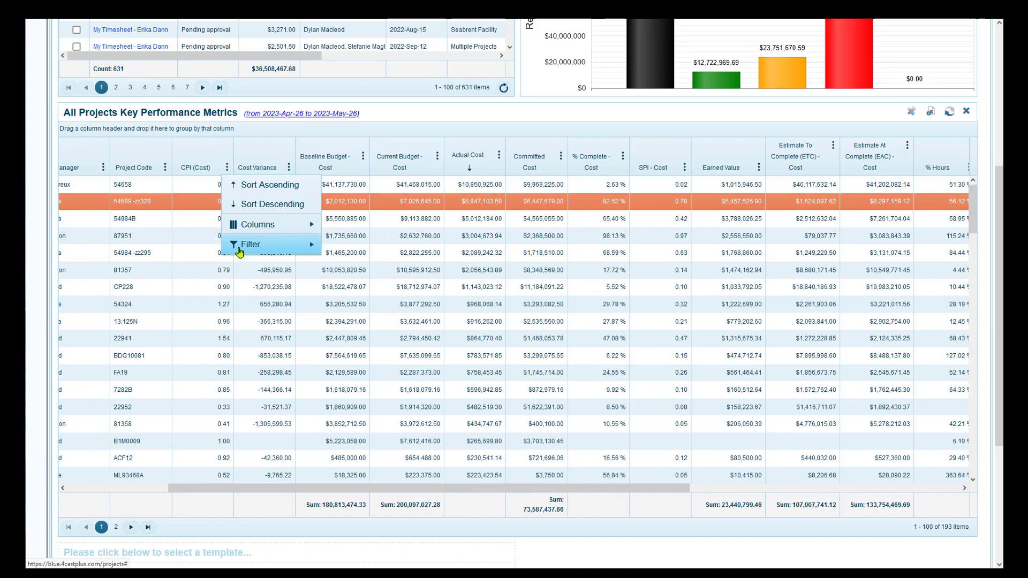
{"action": "mouse_move", "coordinate": [280, 244]}
{"action": "left_click", "coordinate": [367, 267]}
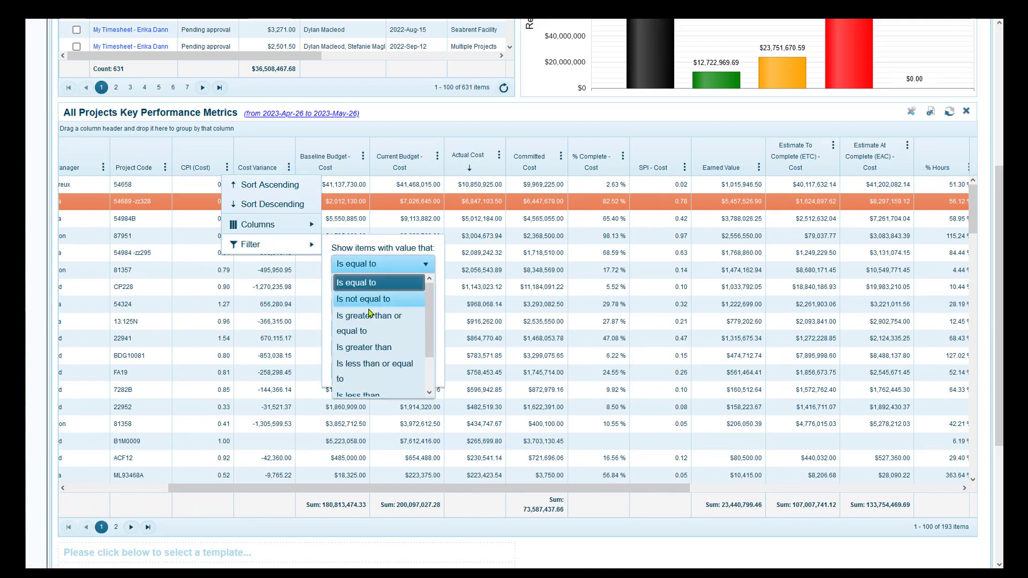
{"action": "scroll", "coordinate": [370, 348], "scroll_direction": "down", "scroll_amount": 1}
{"action": "left_click", "coordinate": [370, 355]}
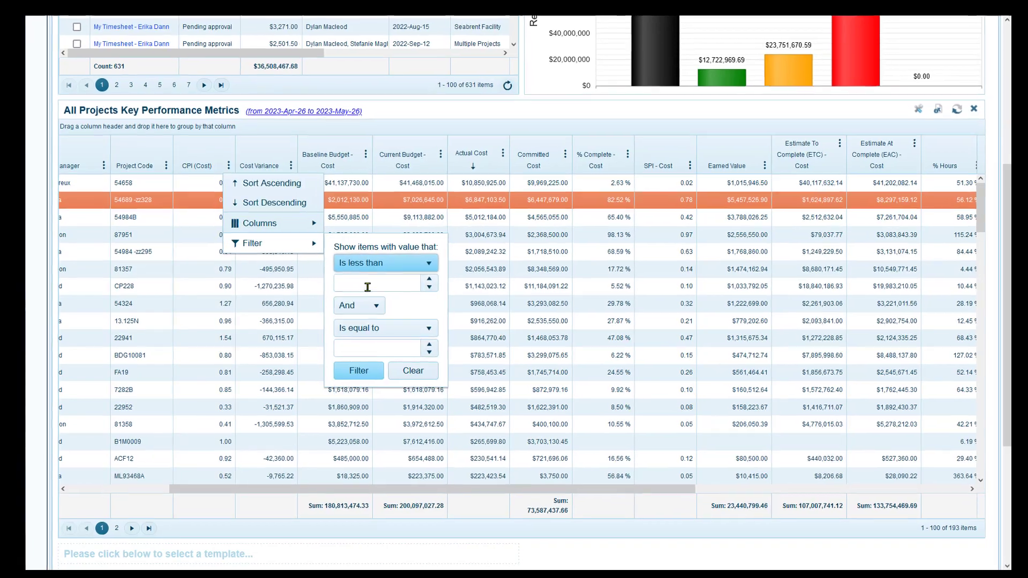
{"action": "type", "text": "1"}
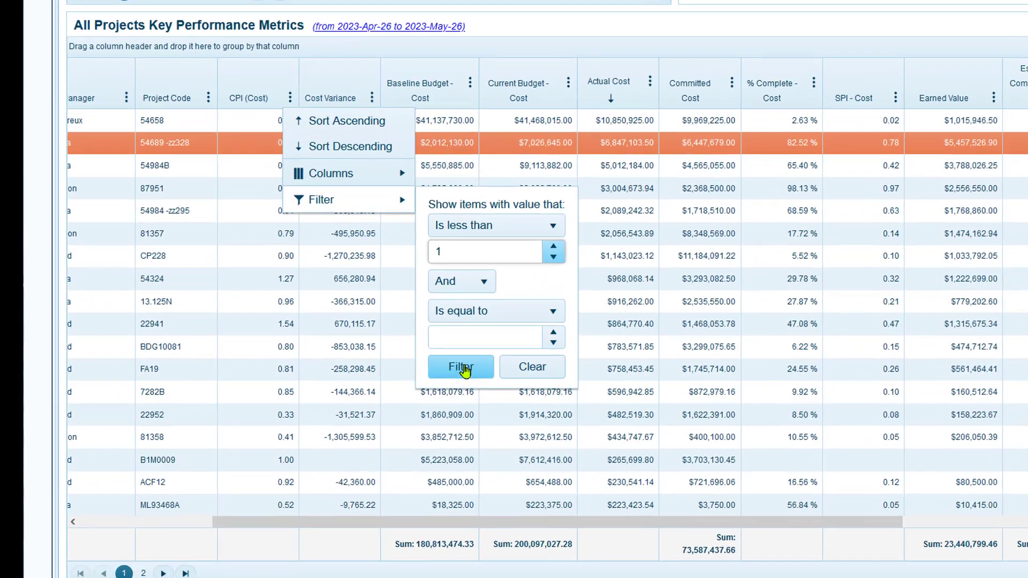
{"action": "left_click", "coordinate": [405, 369]}
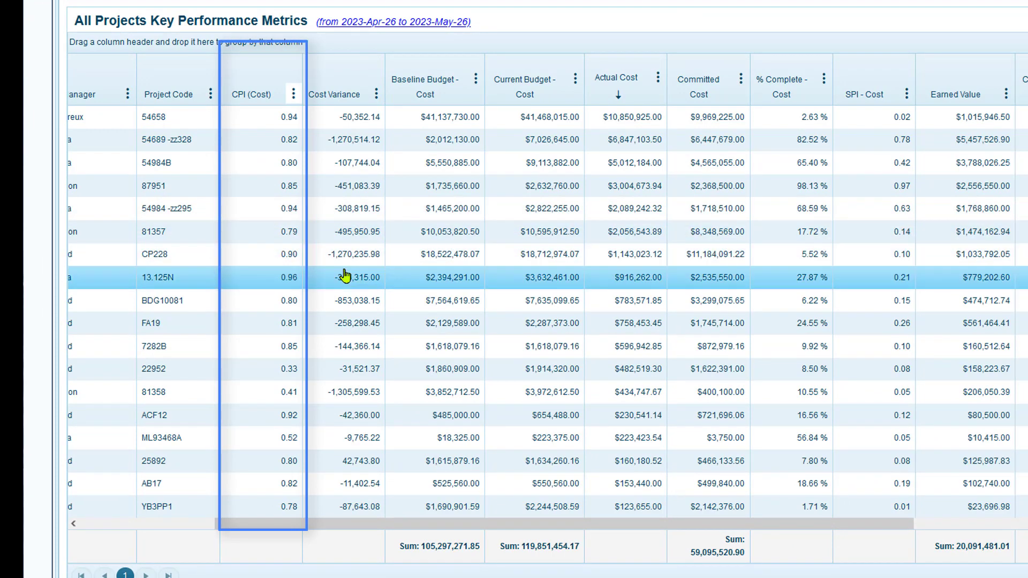
{"action": "scroll", "coordinate": [348, 373], "scroll_direction": "down", "scroll_amount": 3}
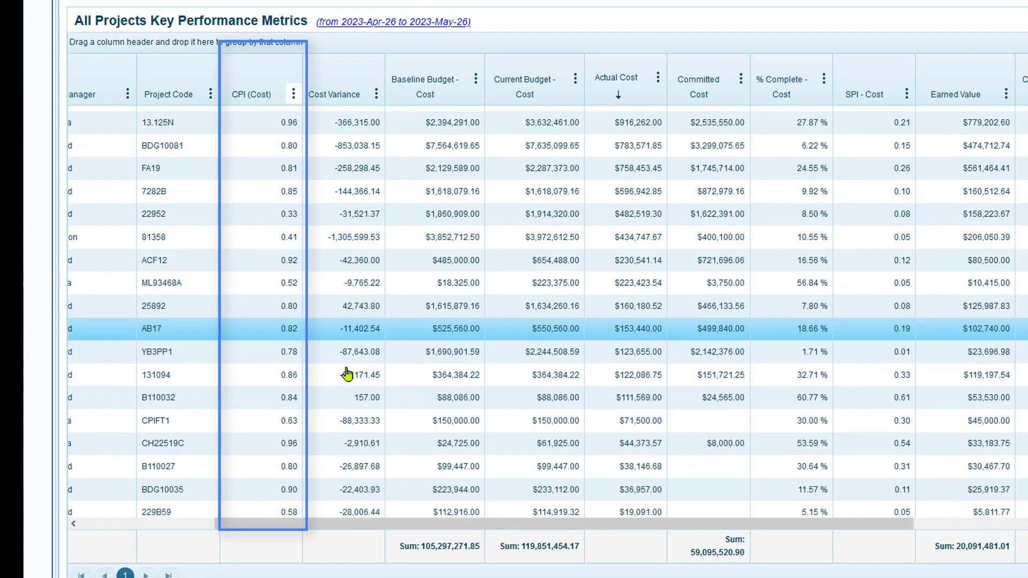
{"action": "scroll", "coordinate": [348, 374], "scroll_direction": "up", "scroll_amount": 3}
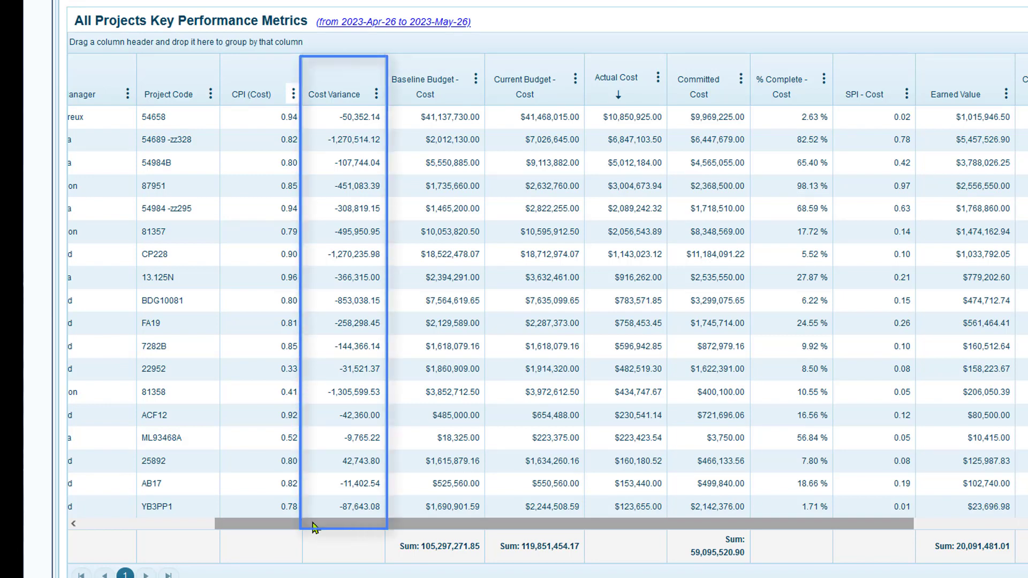
{"action": "left_click_drag", "start_coordinate": [310, 527], "coordinate": [155, 522]}
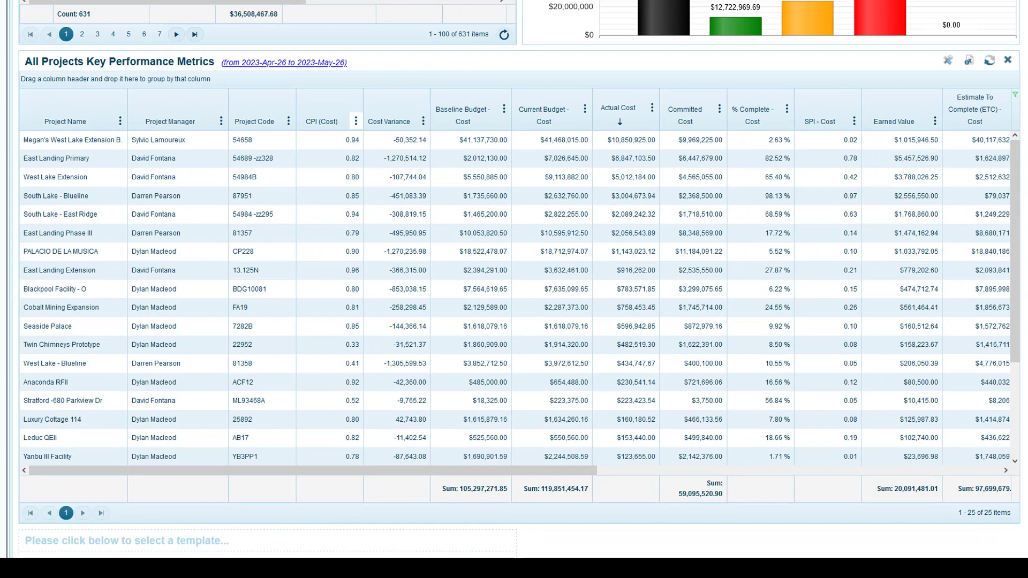
- Regroup the report by Project Manager and reload it with Completed project status
{"action": "left_click_drag", "start_coordinate": [170, 125], "coordinate": [182, 84]}
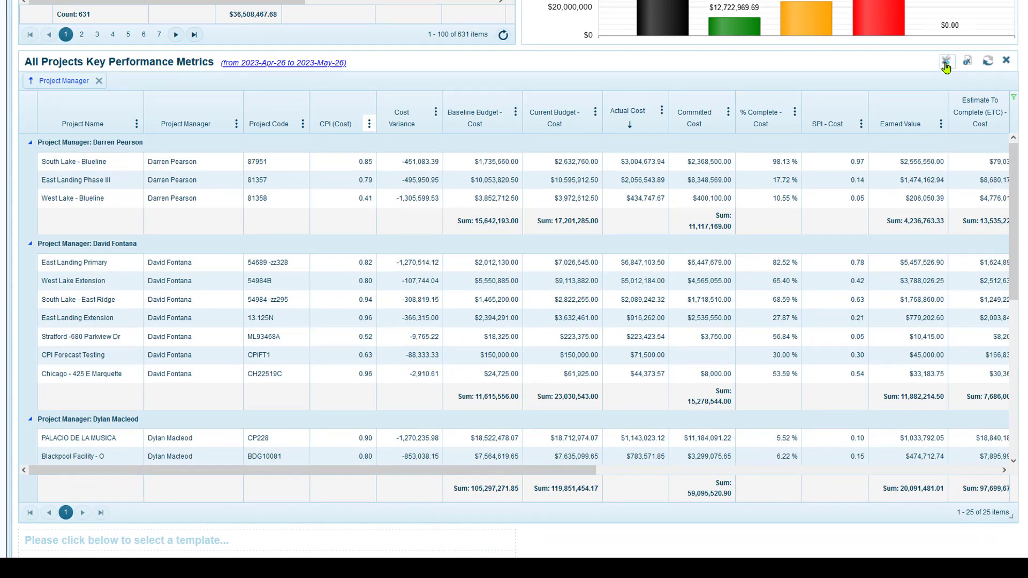
{"action": "left_click", "coordinate": [946, 63]}
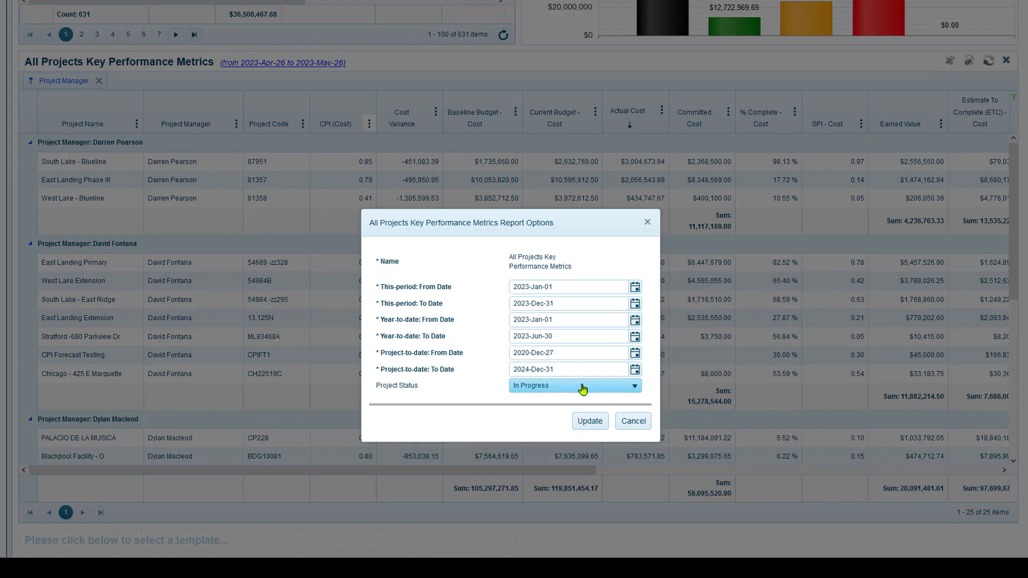
{"action": "left_click", "coordinate": [582, 389]}
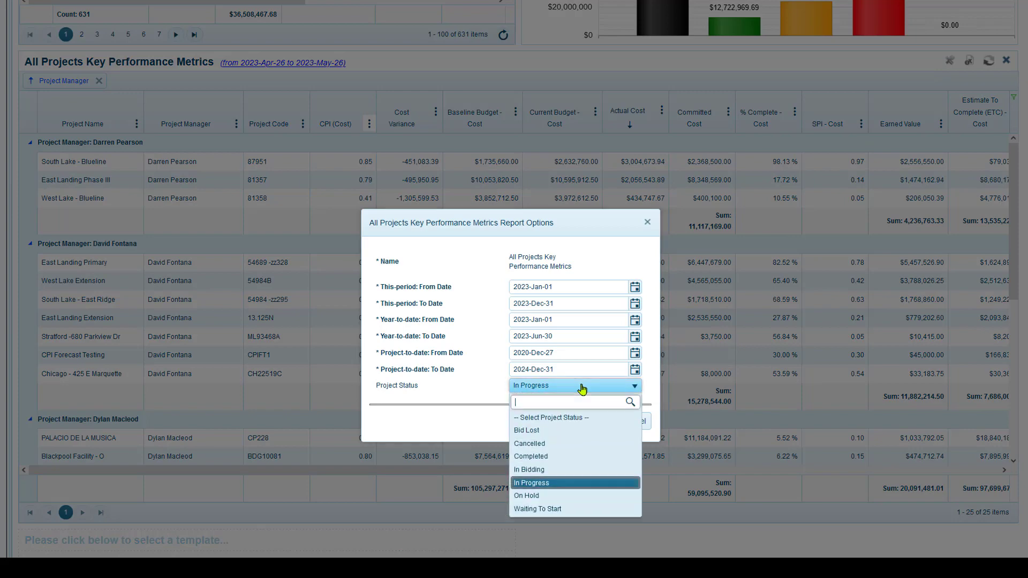
{"action": "left_click", "coordinate": [539, 456]}
{"action": "left_click", "coordinate": [589, 422]}
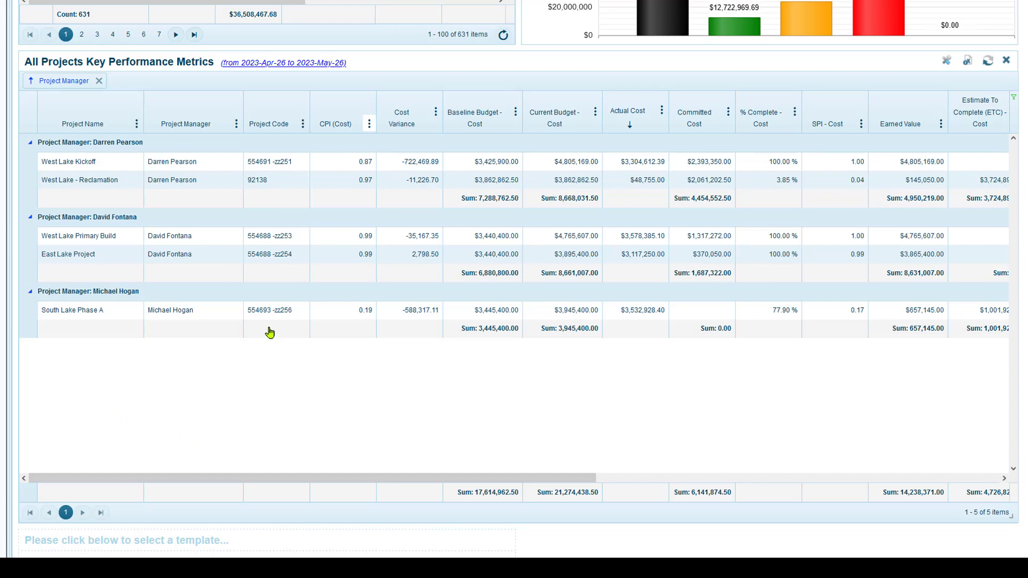
- Change the project status to In Progress and update the report
{"action": "left_click", "coordinate": [947, 63]}
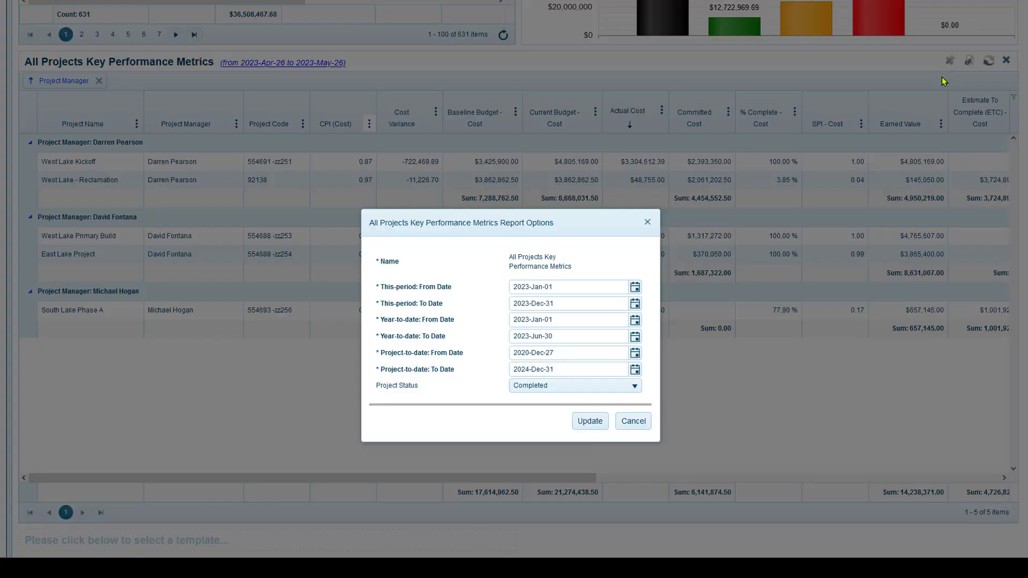
{"action": "left_click", "coordinate": [565, 387]}
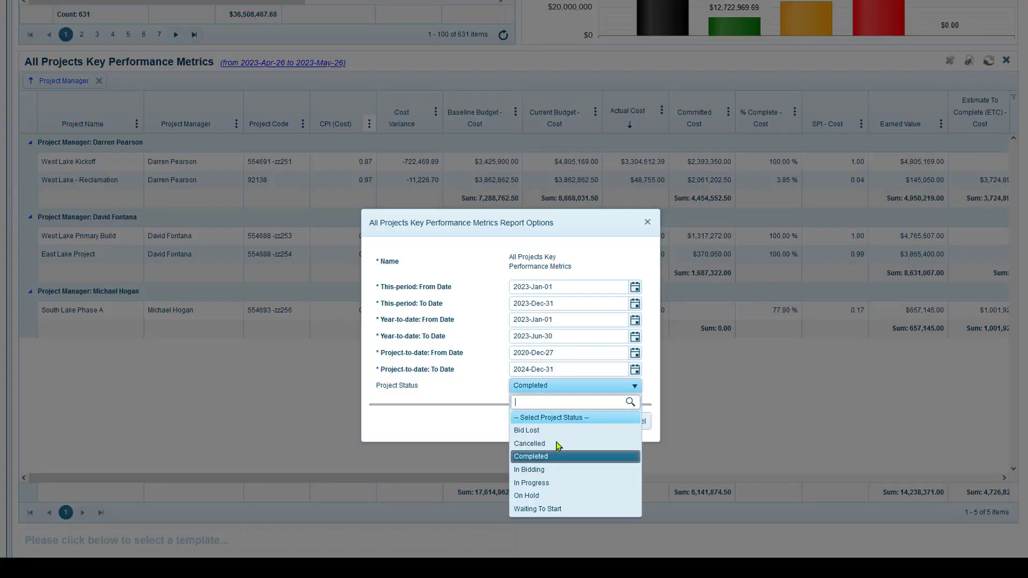
{"action": "left_click", "coordinate": [541, 483]}
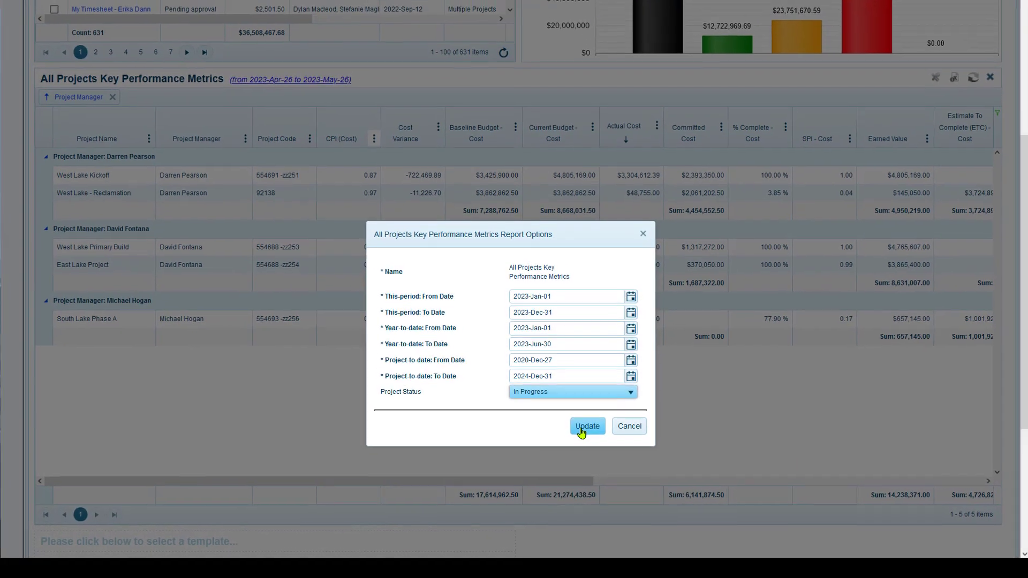
{"action": "left_click", "coordinate": [589, 422]}
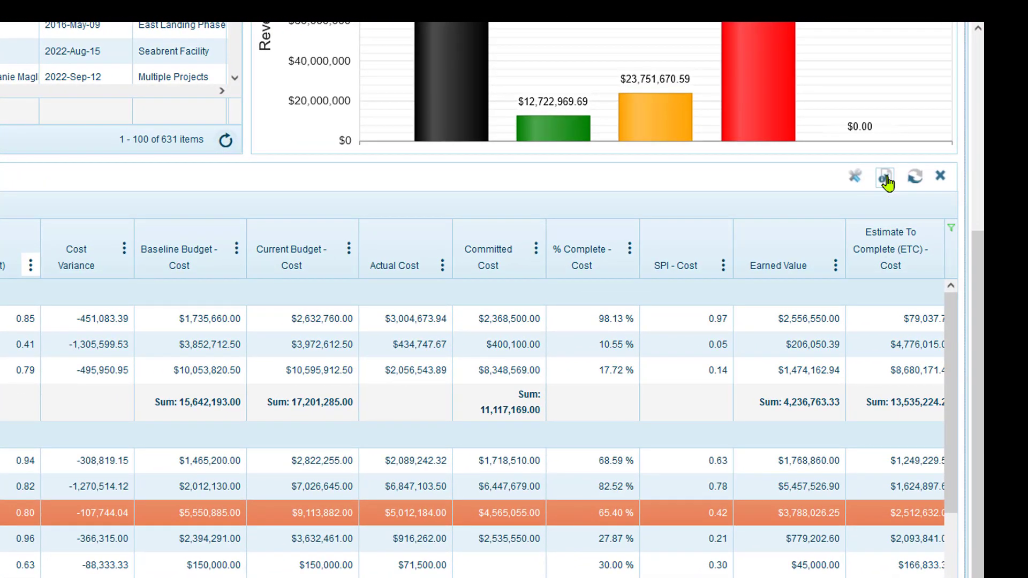
- Export the KPI report to Excel and open the workbook with editing enabled
{"action": "left_click", "coordinate": [886, 180]}
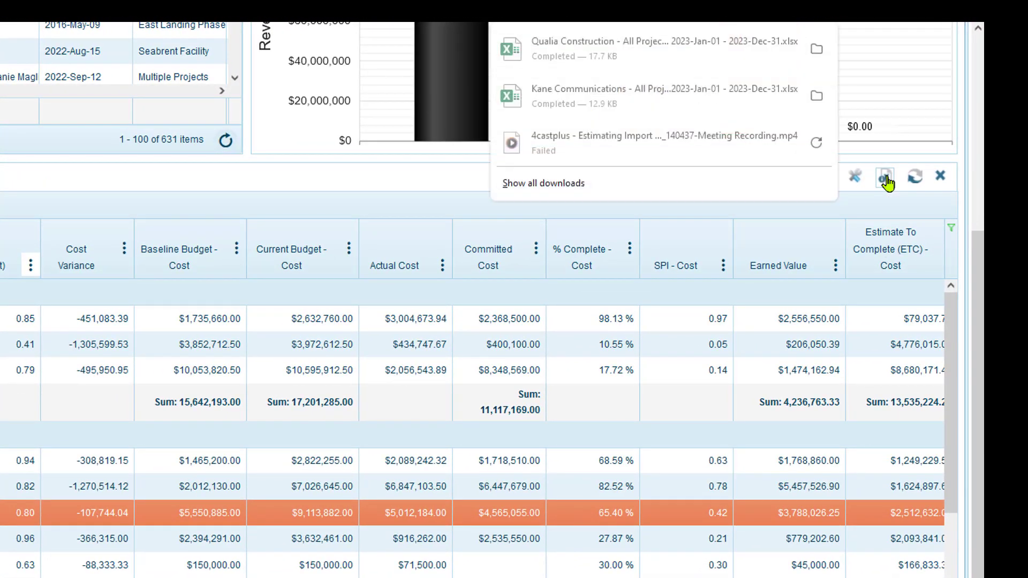
{"action": "left_click", "coordinate": [623, 64]}
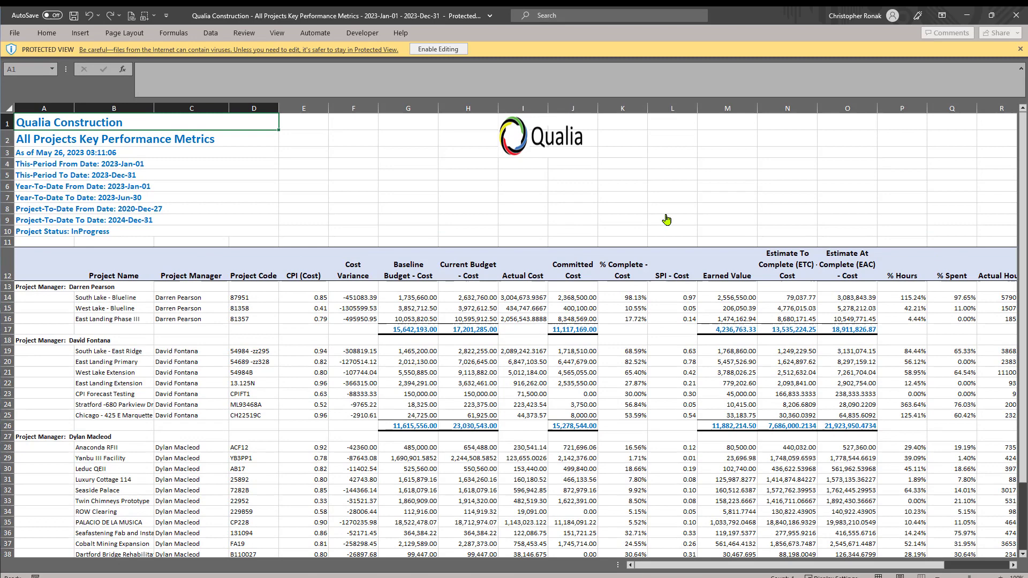
{"action": "left_click", "coordinate": [443, 51]}
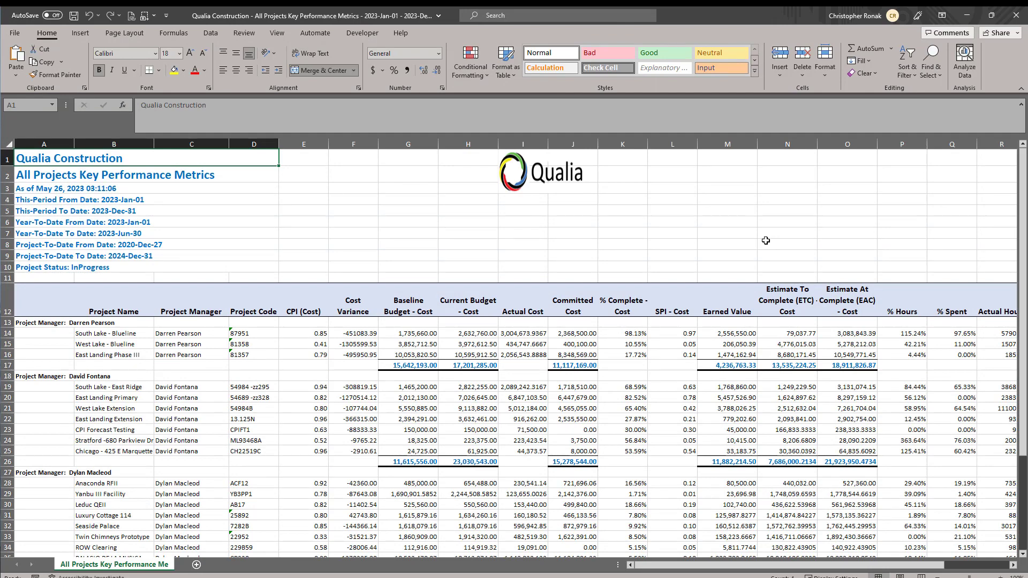
- Widen column I so the Actual Cost values display
{"action": "scroll", "coordinate": [765, 240], "scroll_direction": "down", "scroll_amount": 1}
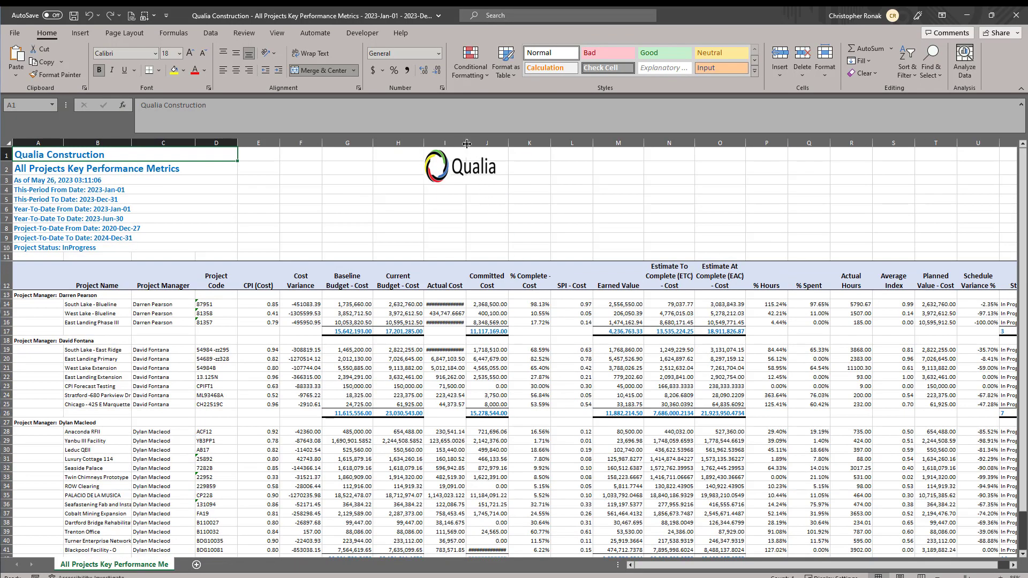
{"action": "left_click_drag", "start_coordinate": [466, 143], "coordinate": [286, 171]}
{"action": "scroll", "coordinate": [409, 225], "scroll_direction": "down", "scroll_amount": 4}
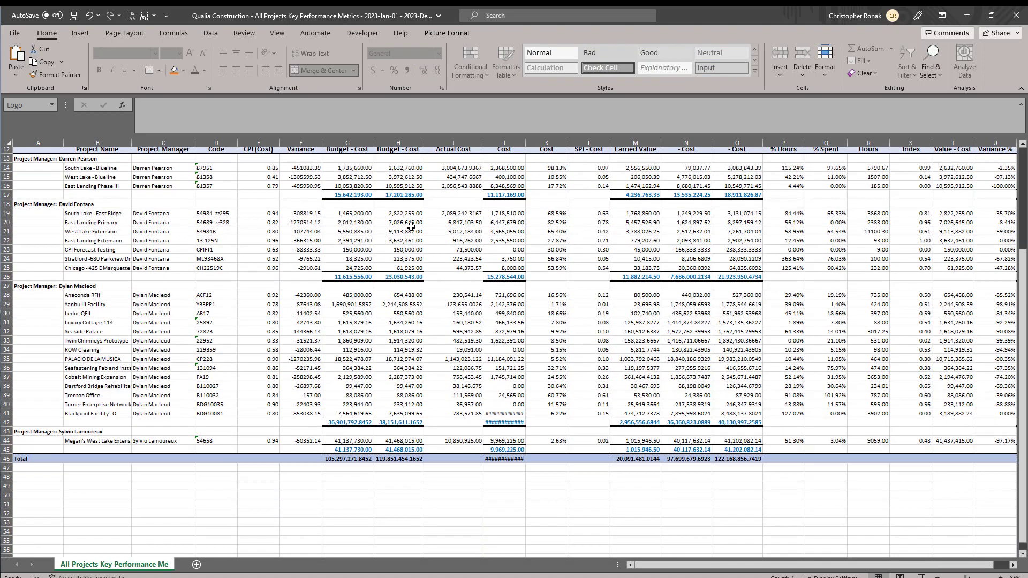
{"action": "scroll", "coordinate": [411, 227], "scroll_direction": "up", "scroll_amount": 2}
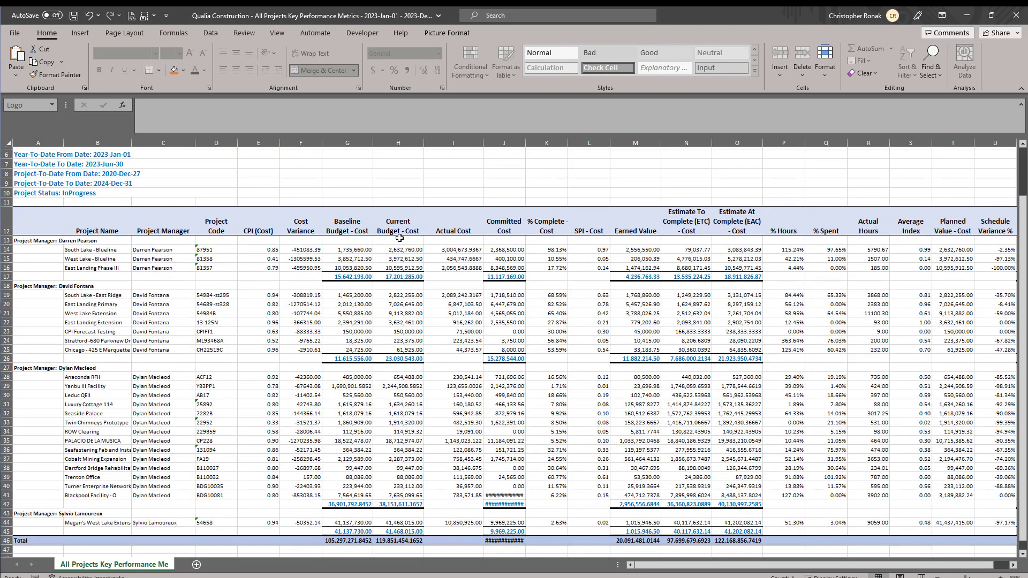
{"action": "scroll", "coordinate": [398, 238], "scroll_direction": "up", "scroll_amount": 2}
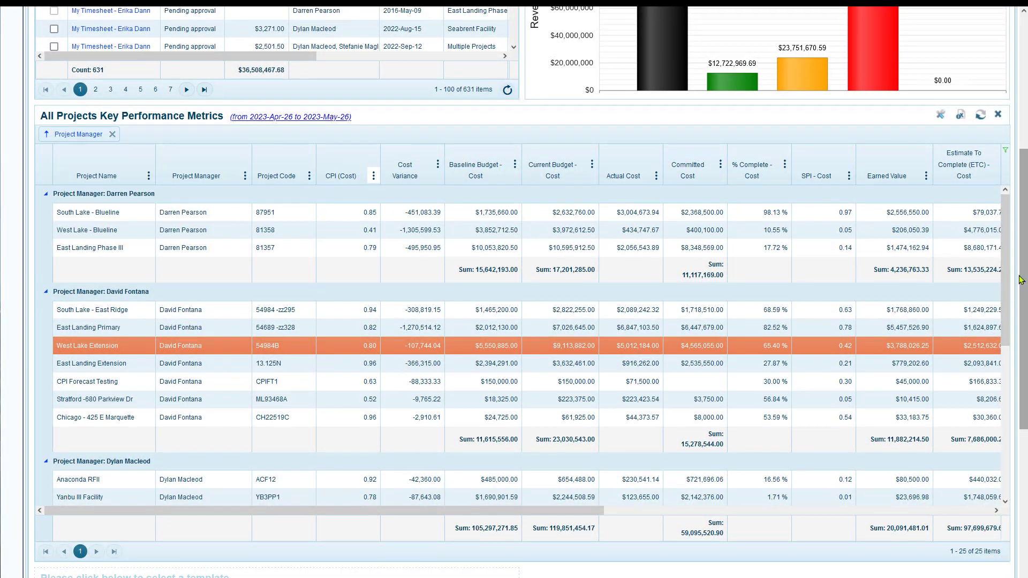
- Open Business Intelligence from the Reports menu in a new tab and switch to it
{"action": "scroll", "coordinate": [1021, 280], "scroll_direction": "up", "scroll_amount": 5}
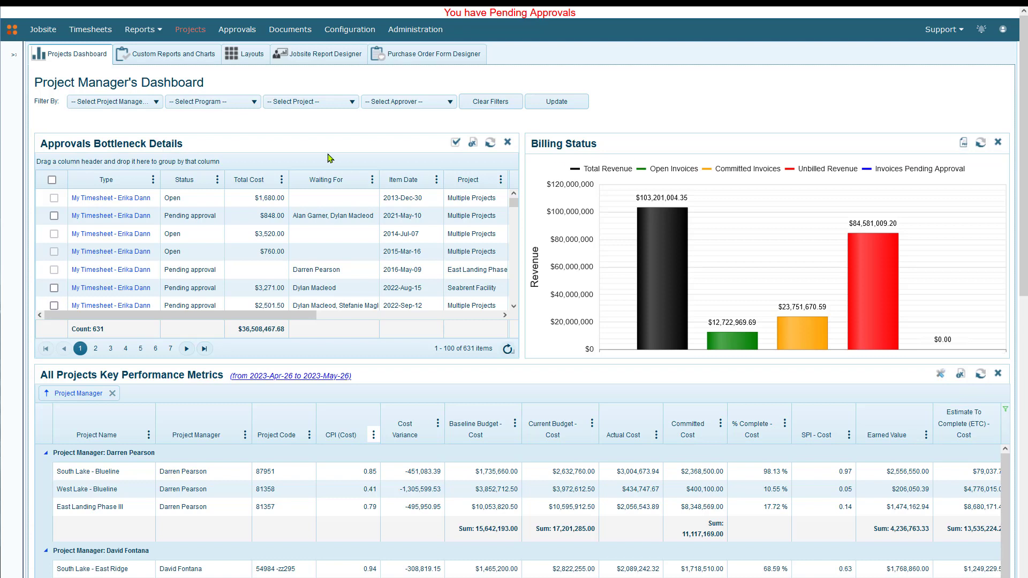
{"action": "left_click", "coordinate": [140, 30]}
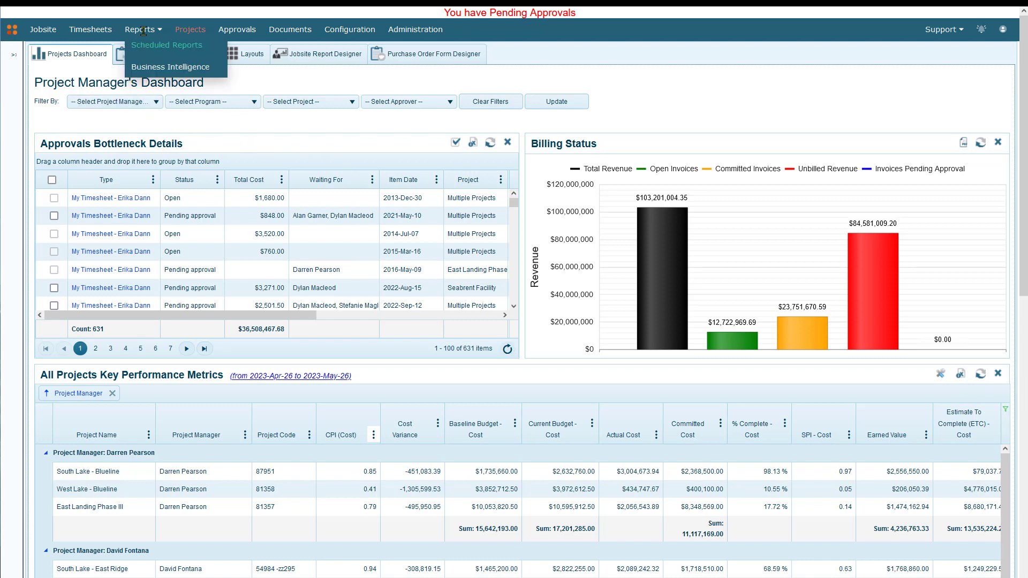
{"action": "right_click", "coordinate": [146, 70]}
{"action": "left_click", "coordinate": [188, 79]}
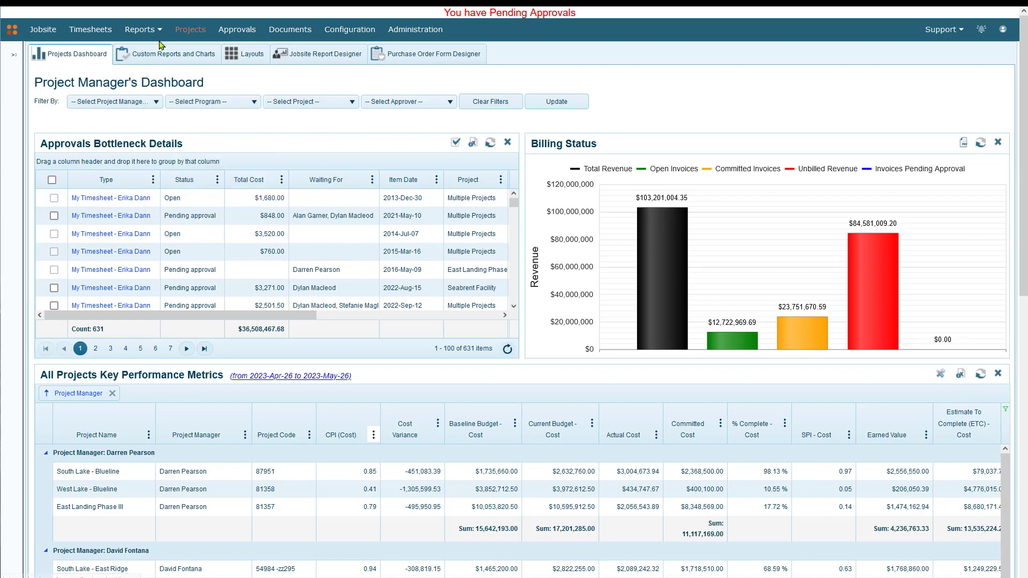
{"action": "left_click", "coordinate": [193, 21]}
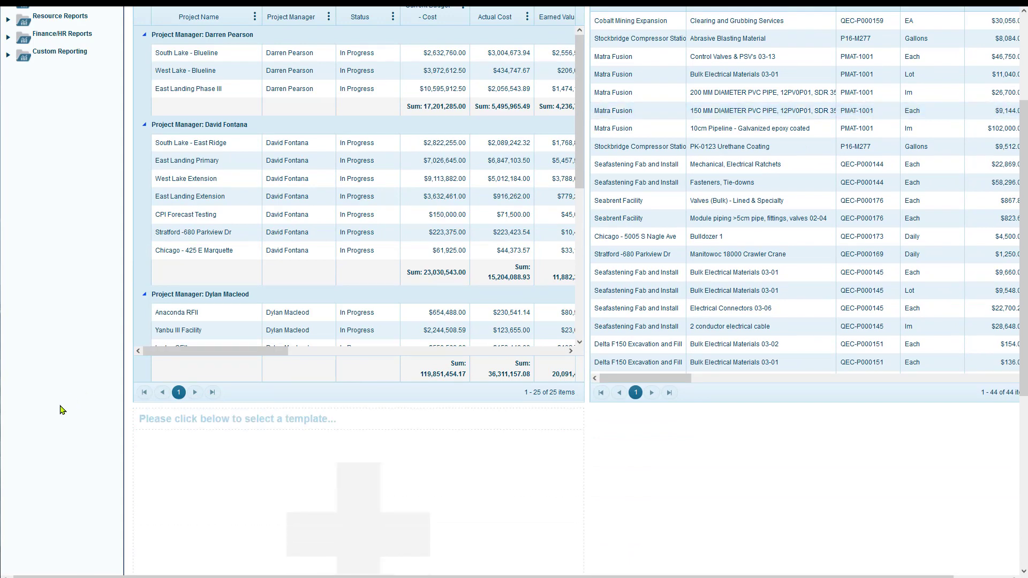
- Add the All Projects Key Performance Metrics report to the empty slot and enlarge its panel
{"action": "scroll", "coordinate": [262, 402], "scroll_direction": "down", "scroll_amount": 3}
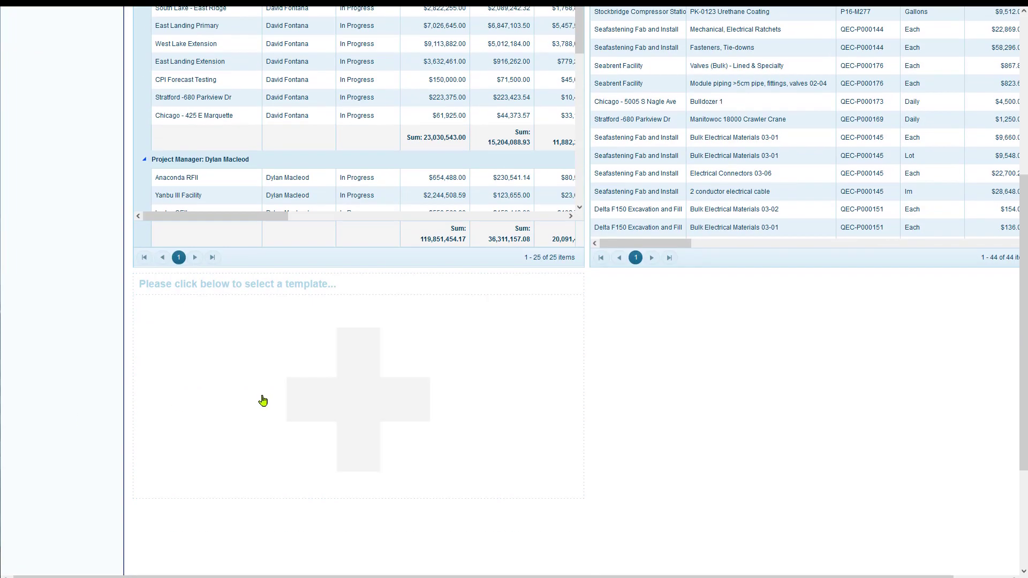
{"action": "left_click", "coordinate": [340, 390]}
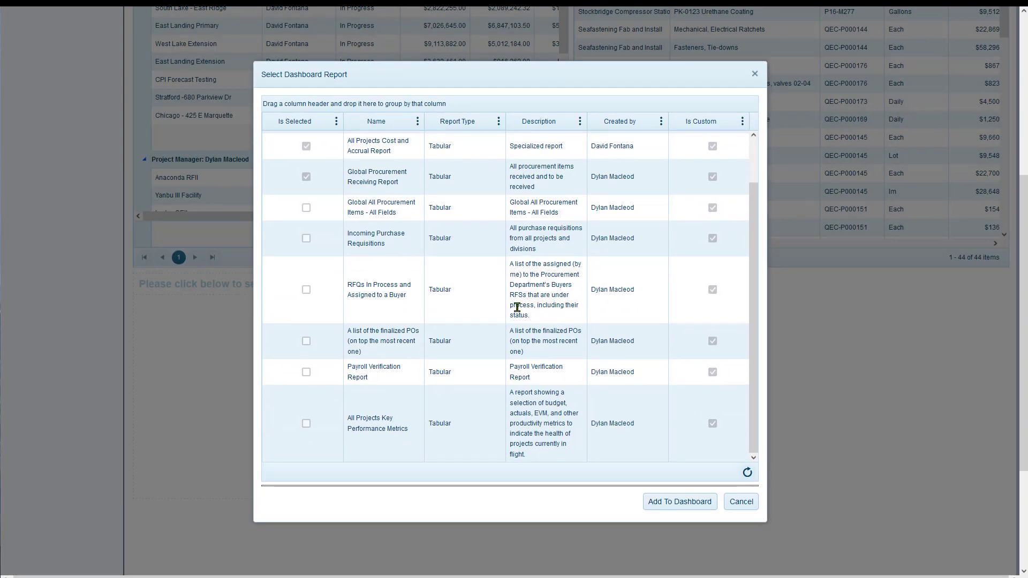
{"action": "left_click", "coordinate": [628, 463]}
{"action": "left_click", "coordinate": [669, 502]}
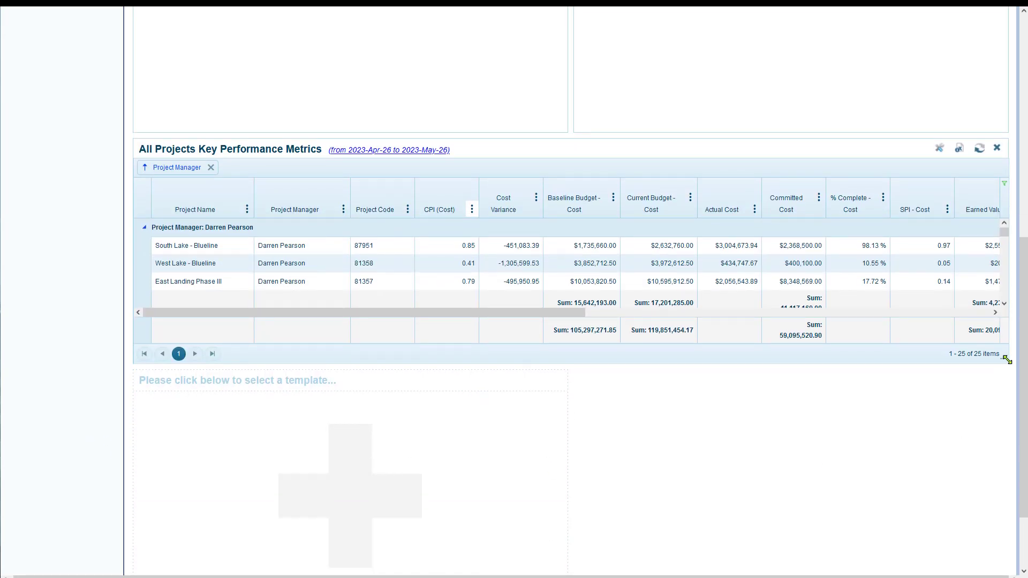
{"action": "left_click_drag", "start_coordinate": [1007, 359], "coordinate": [1009, 558]}
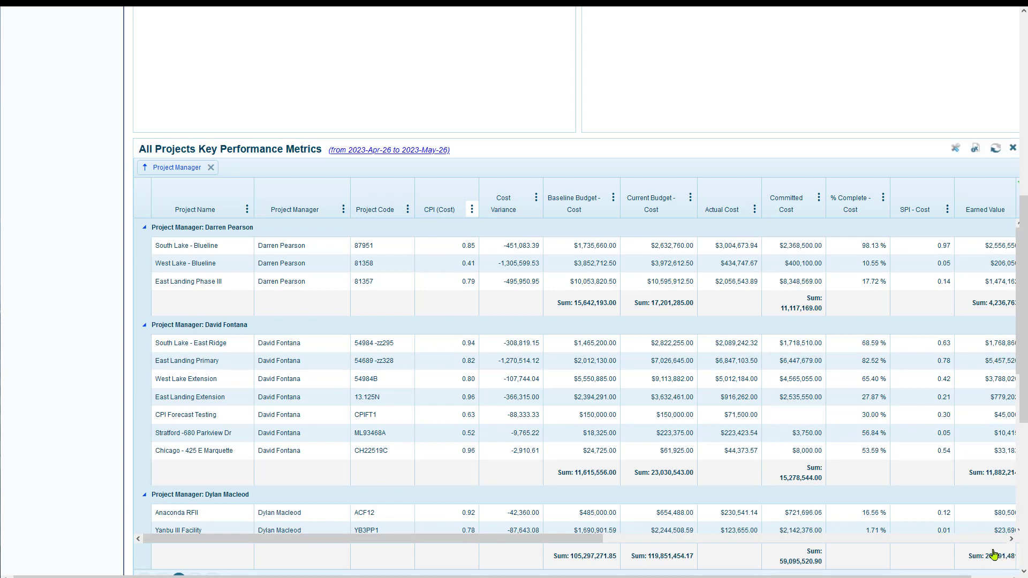
- Move the KPI report panel to the top of the Executive Dashboard
{"action": "left_click", "coordinate": [369, 433]}
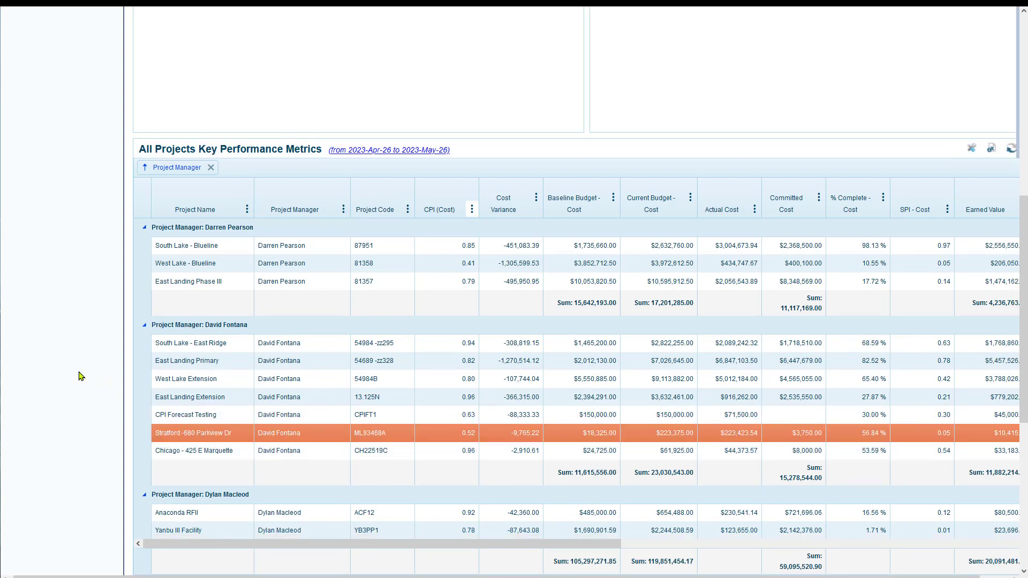
{"action": "scroll", "coordinate": [80, 381], "scroll_direction": "up", "scroll_amount": 8}
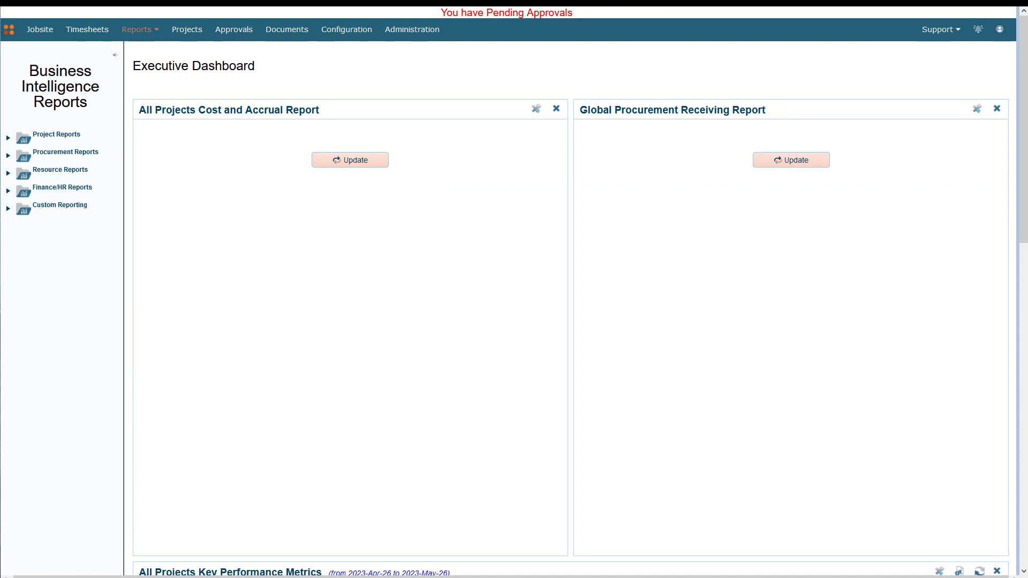
{"action": "left_click_drag", "start_coordinate": [526, 571], "coordinate": [541, 134]}
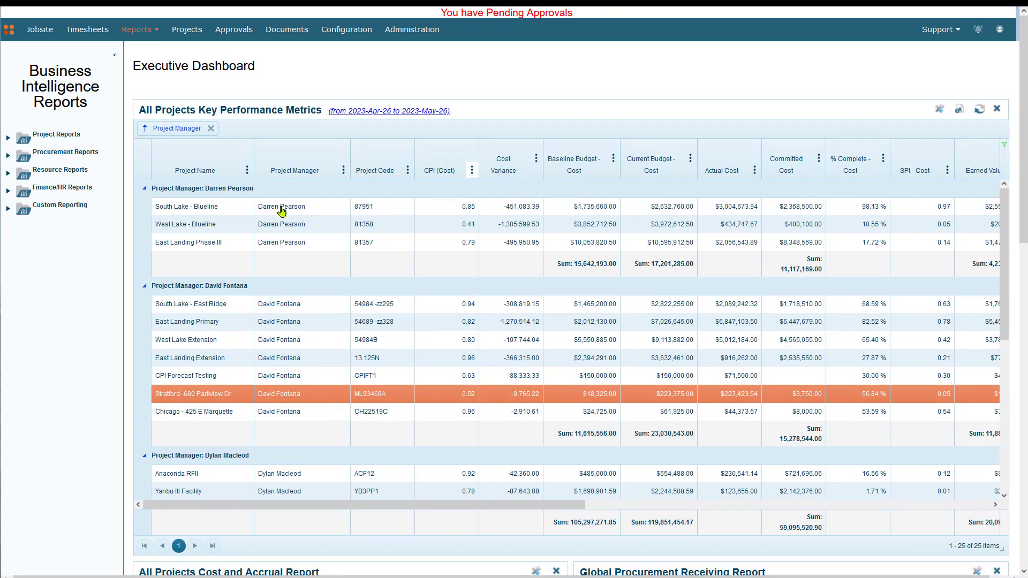
- Clear the CPI (Cost) filter so all 193 projects are listed
{"action": "left_click", "coordinate": [471, 170]}
{"action": "mouse_move", "coordinate": [485, 250]}
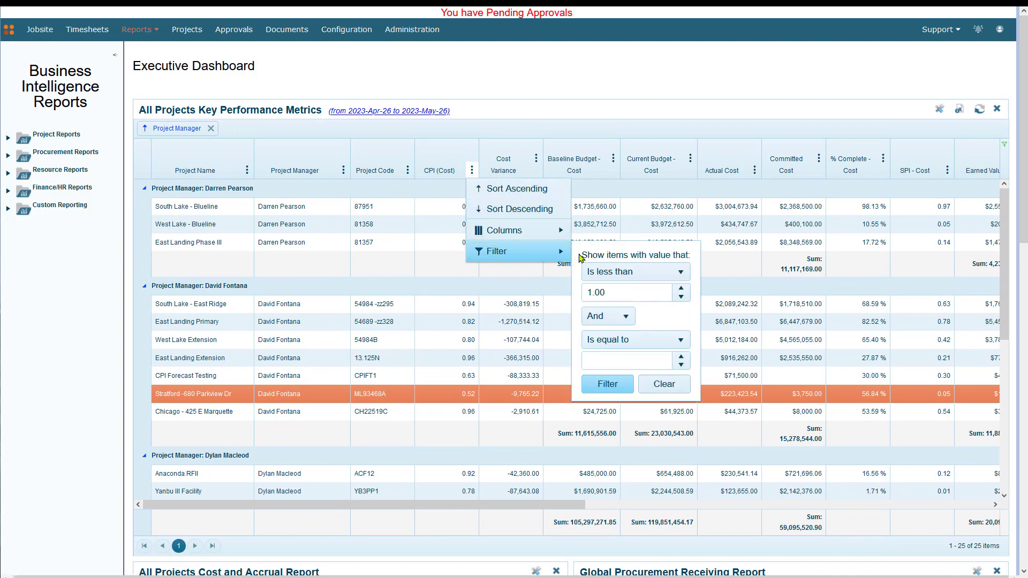
{"action": "left_click", "coordinate": [659, 388]}
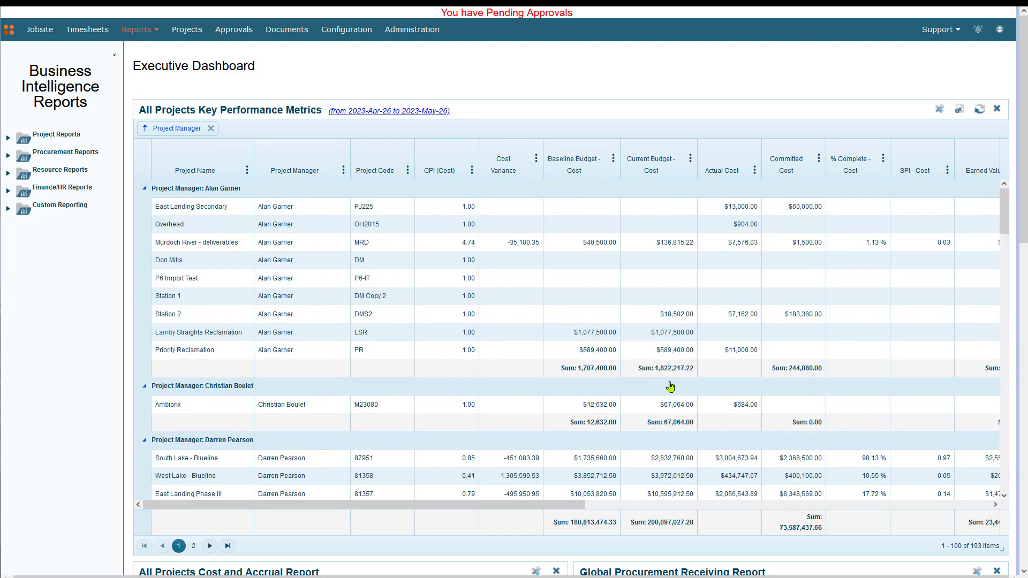